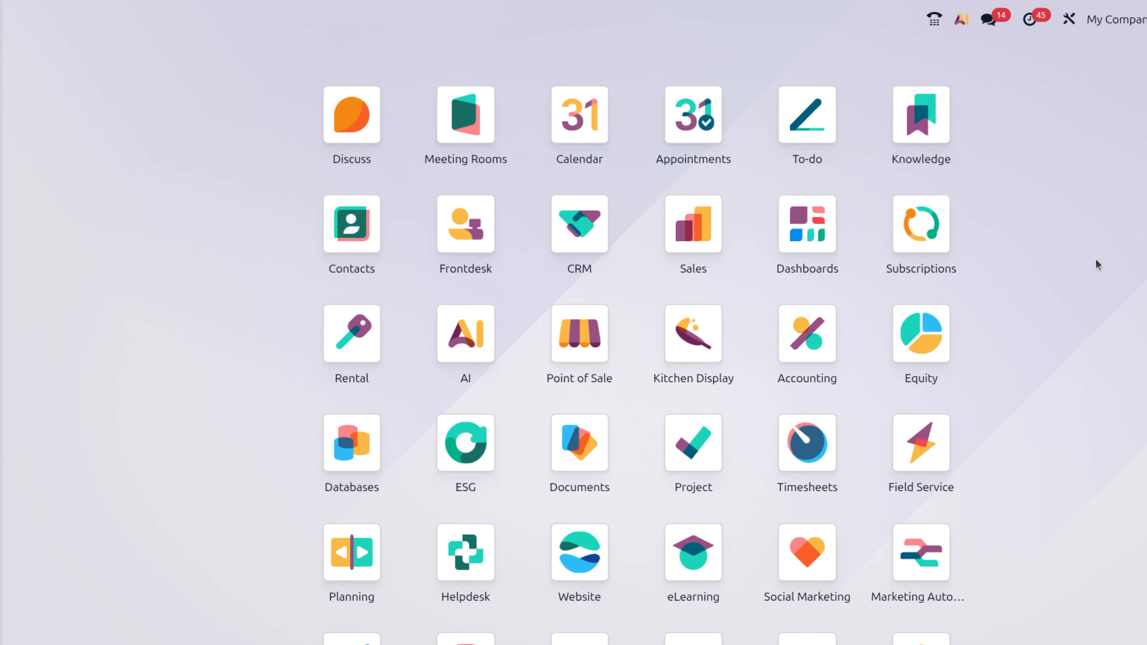
- Jump to Purchase with 'pur', zoom the page in, and go to Orders > Vendors
text(pur)
key(Return)
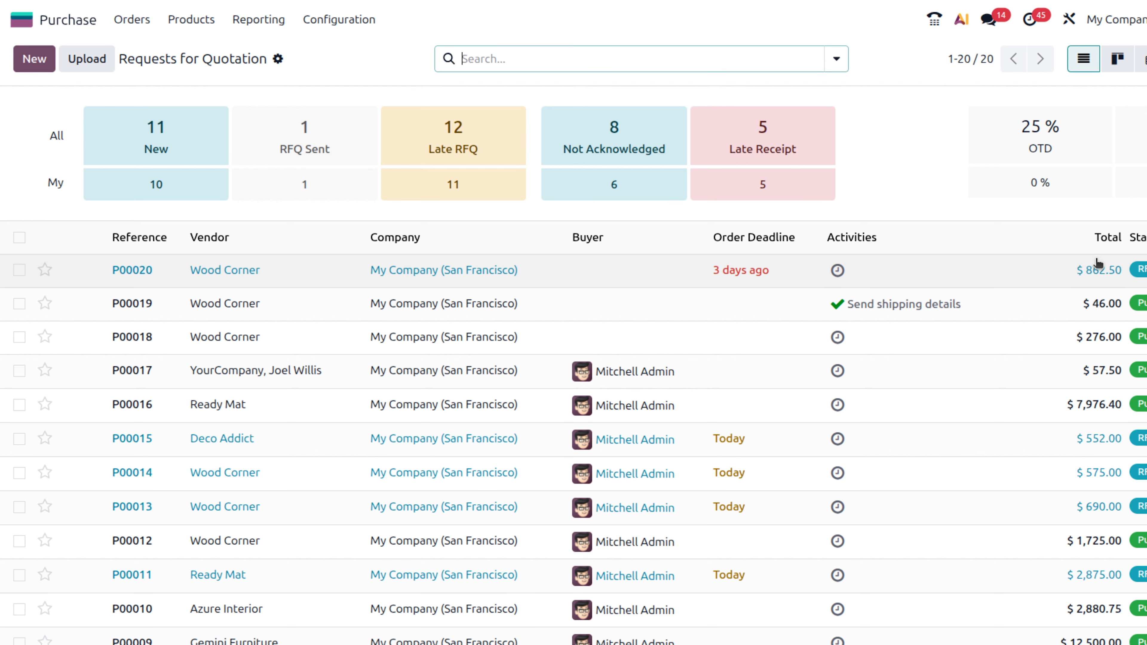
key(ctrl+plus)
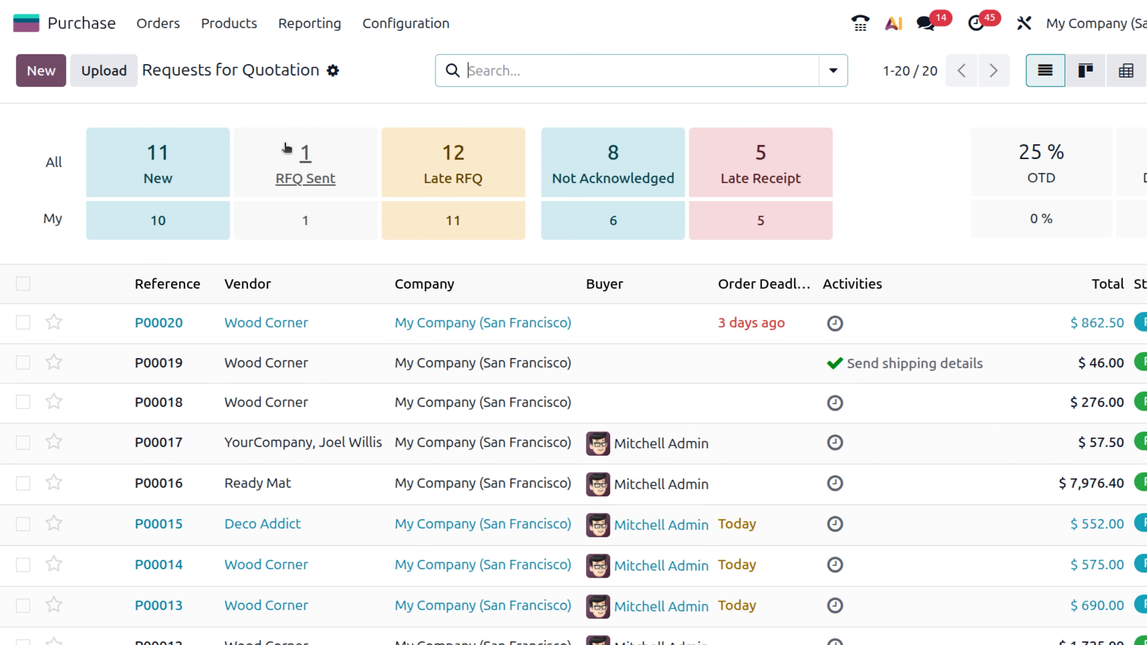
click(155, 32)
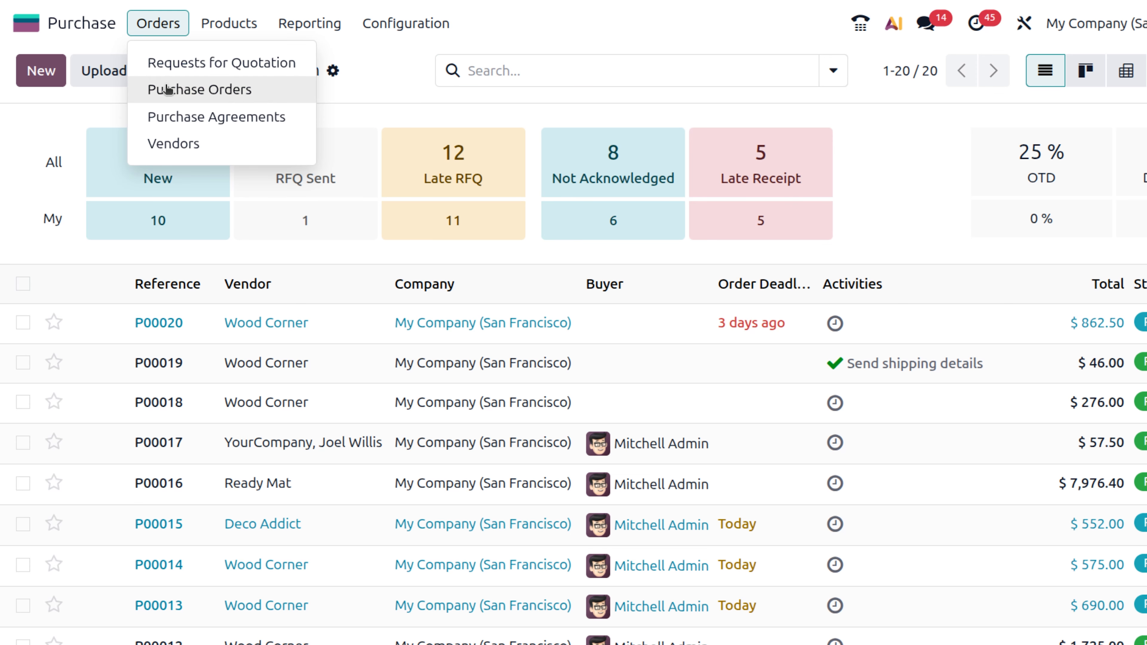
click(172, 146)
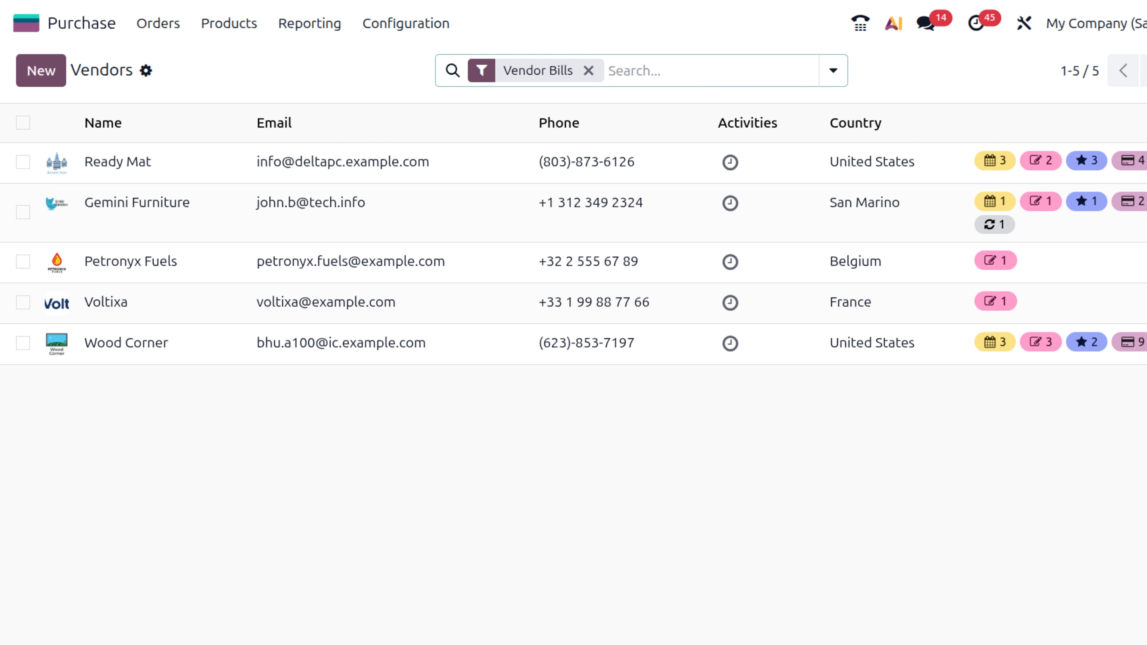
- Show the vendors as kanban cards and start a new blank vendor
click(1146, 71)
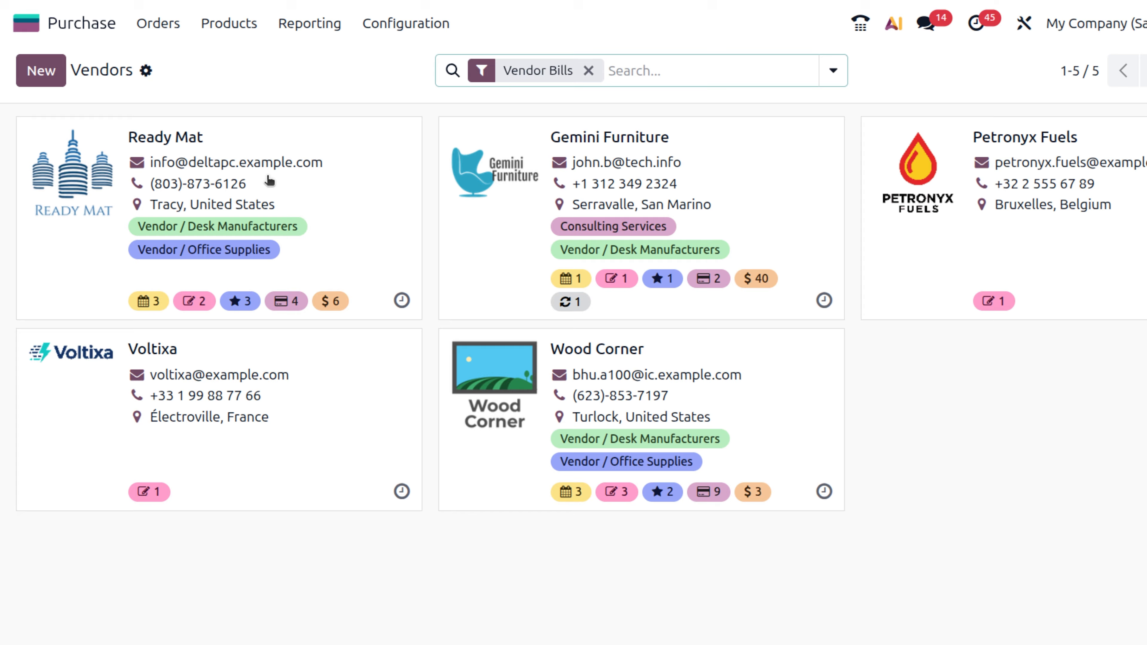
click(41, 75)
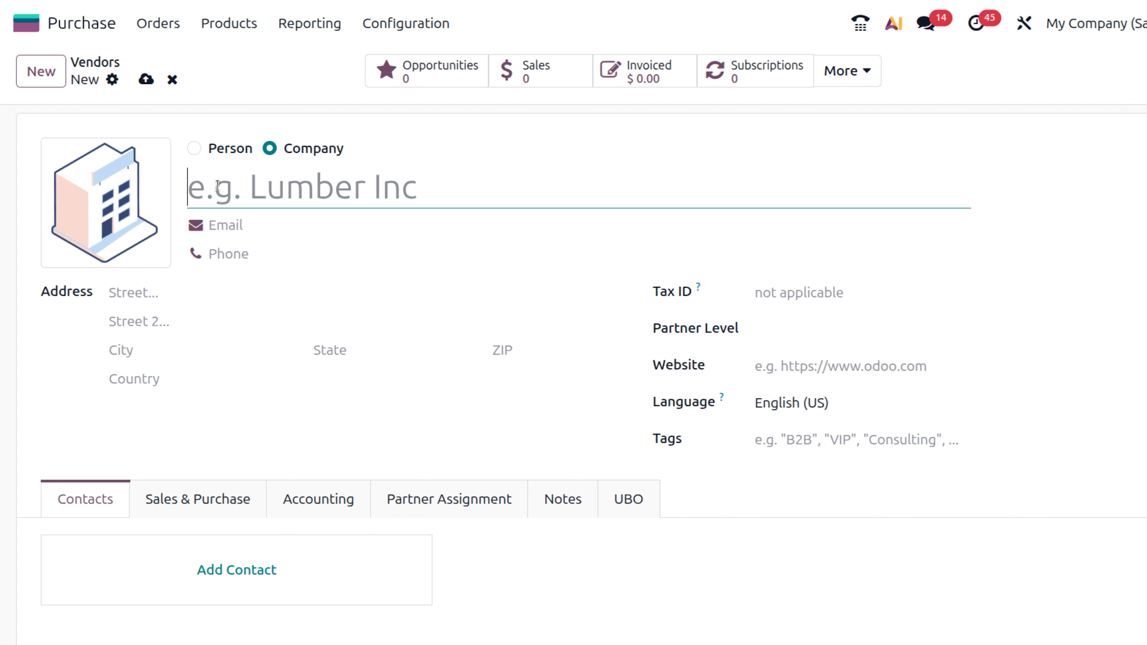
- Leave the new vendor's type on Person and put the cursor in the name field
click(194, 149)
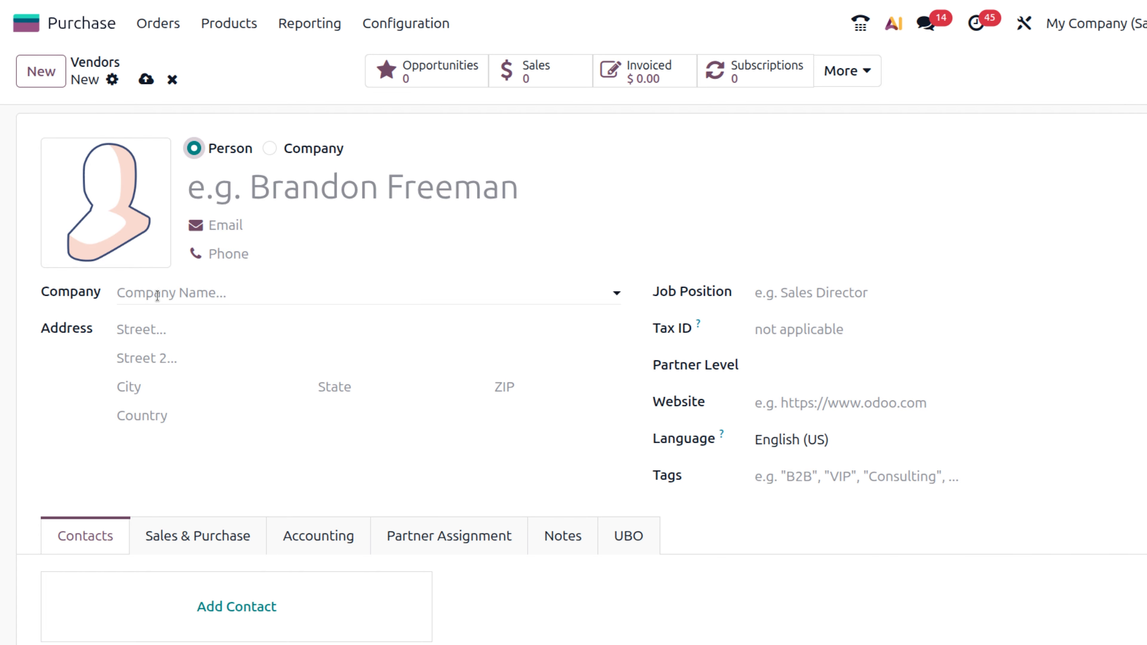
click(271, 149)
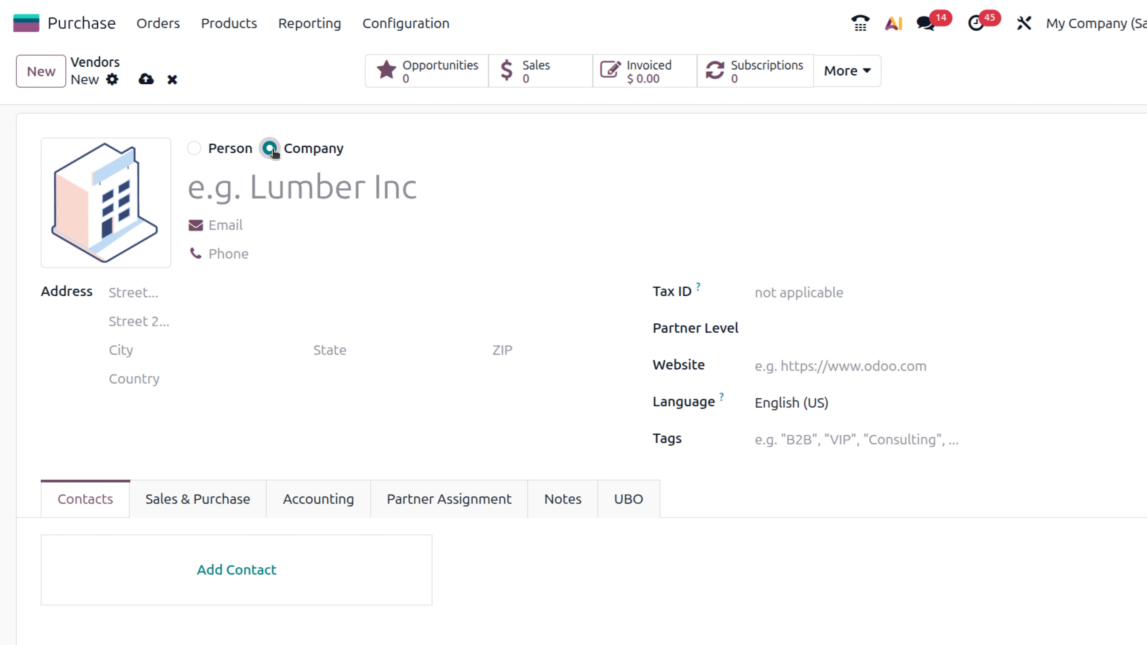
click(194, 149)
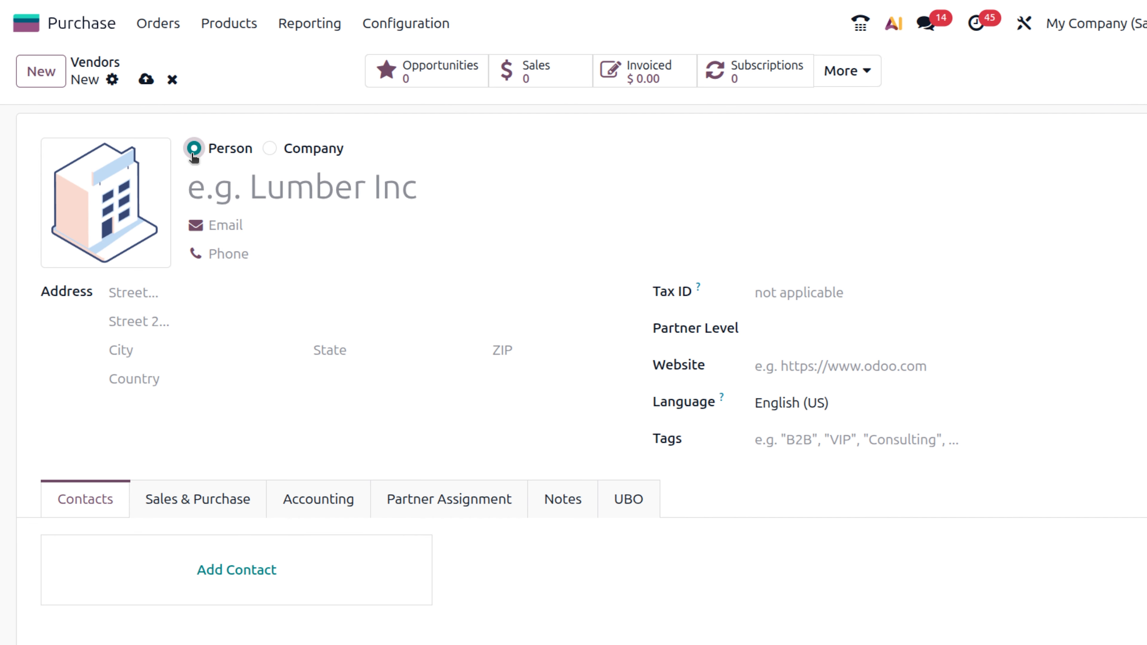
click(240, 182)
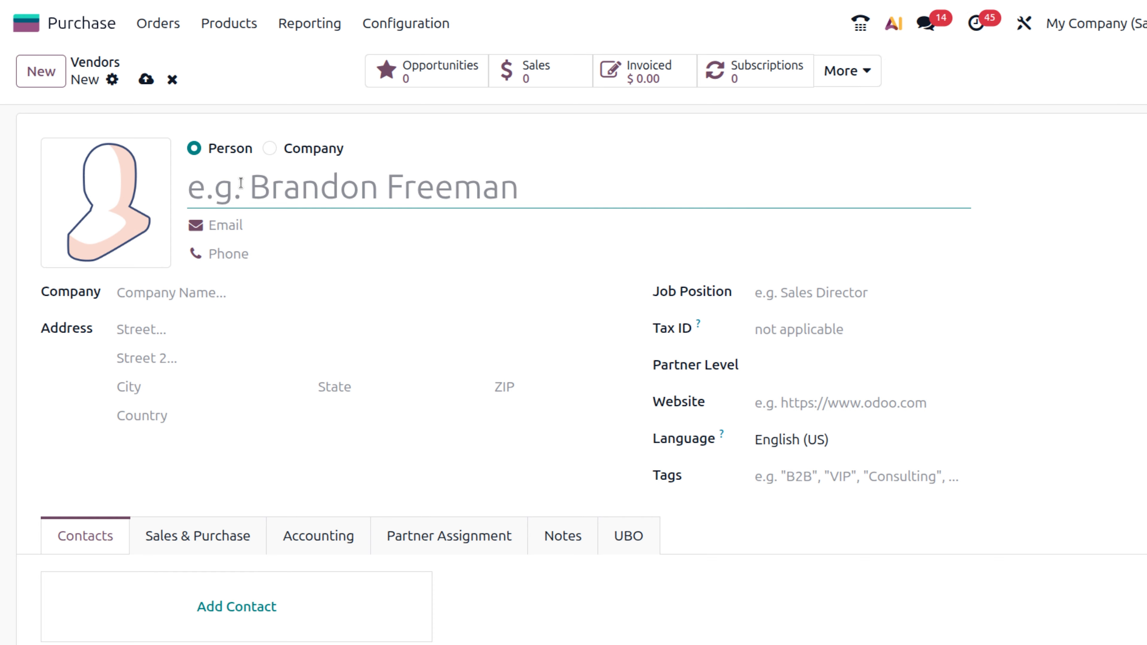
- Fill in the person's name, e-mail address and phone number on the vendor form
text(brandon)
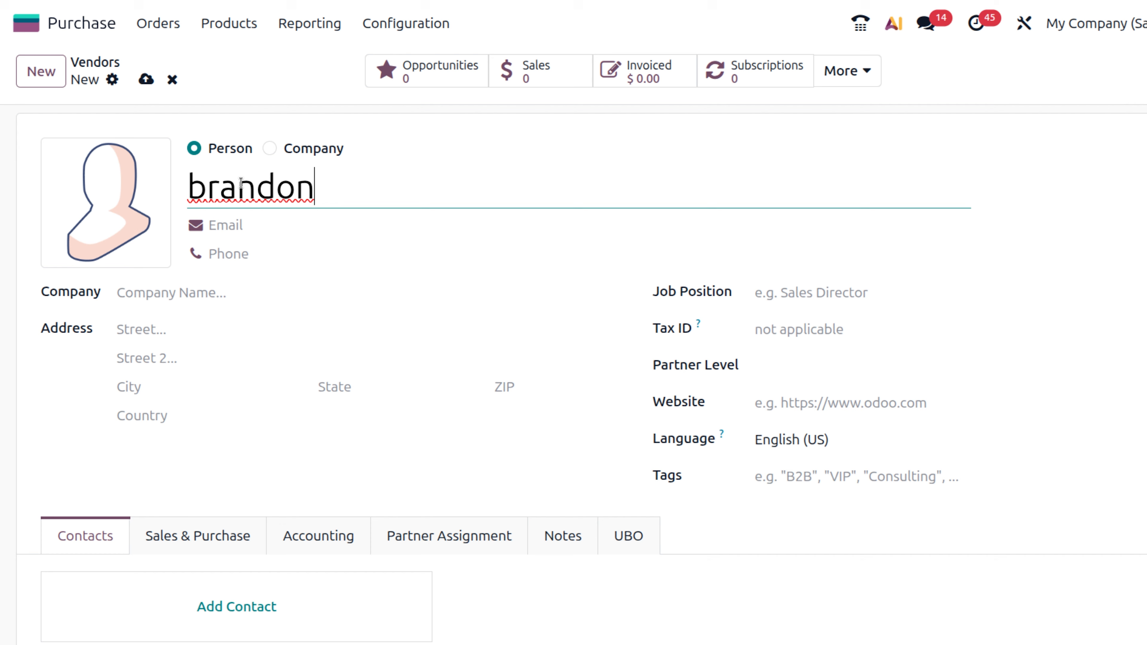
click(242, 232)
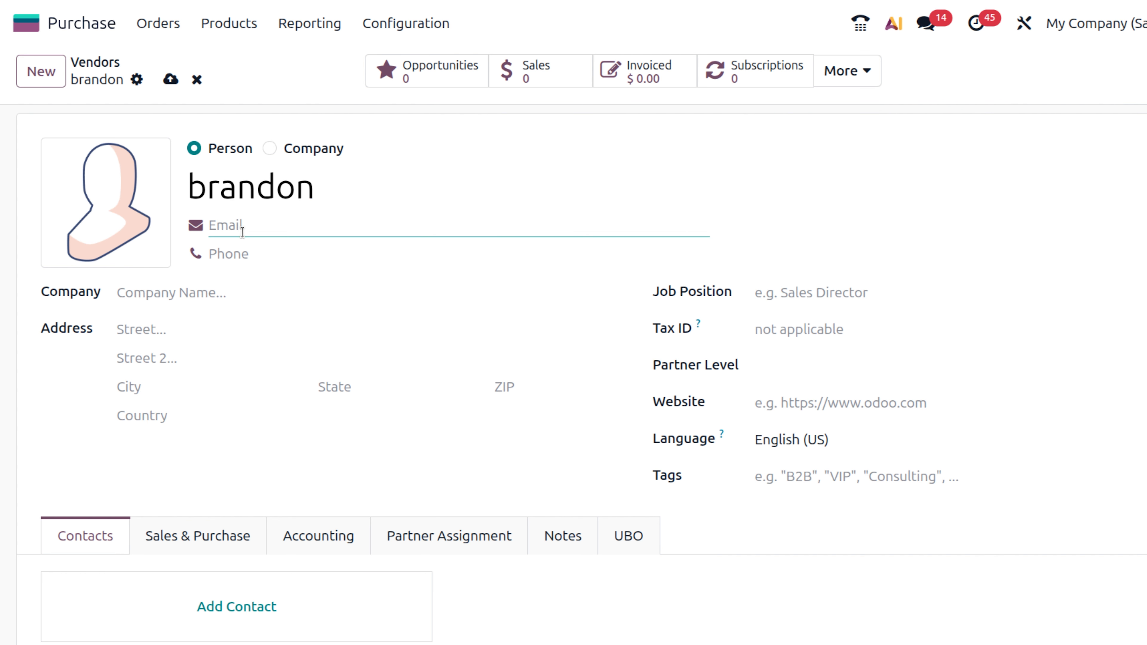
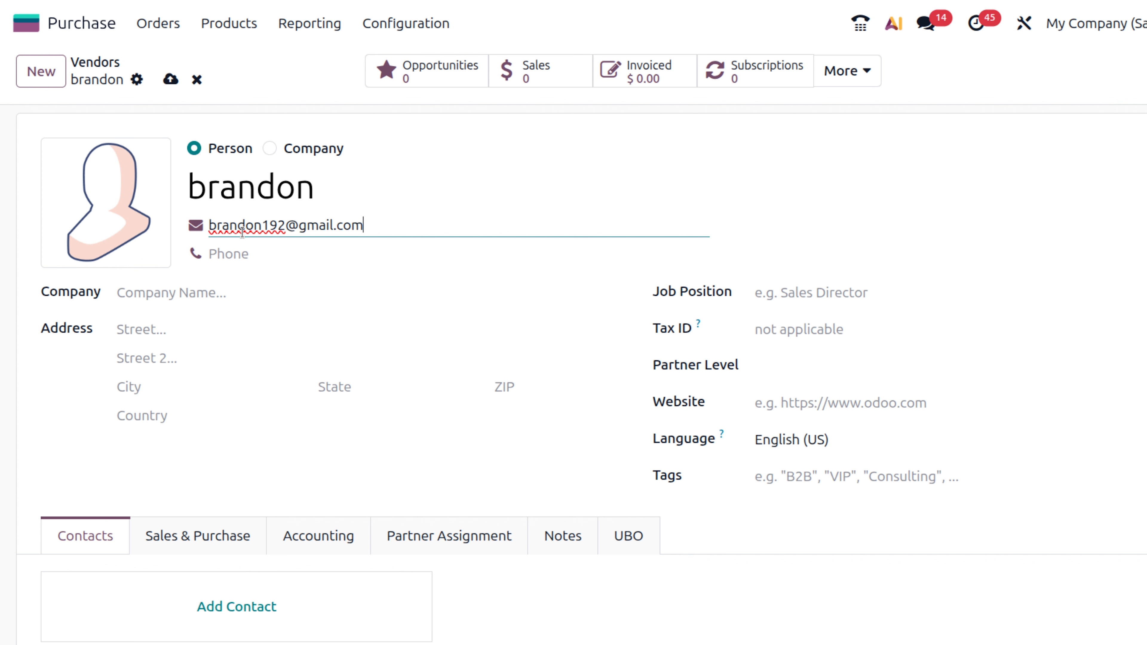
click(254, 259)
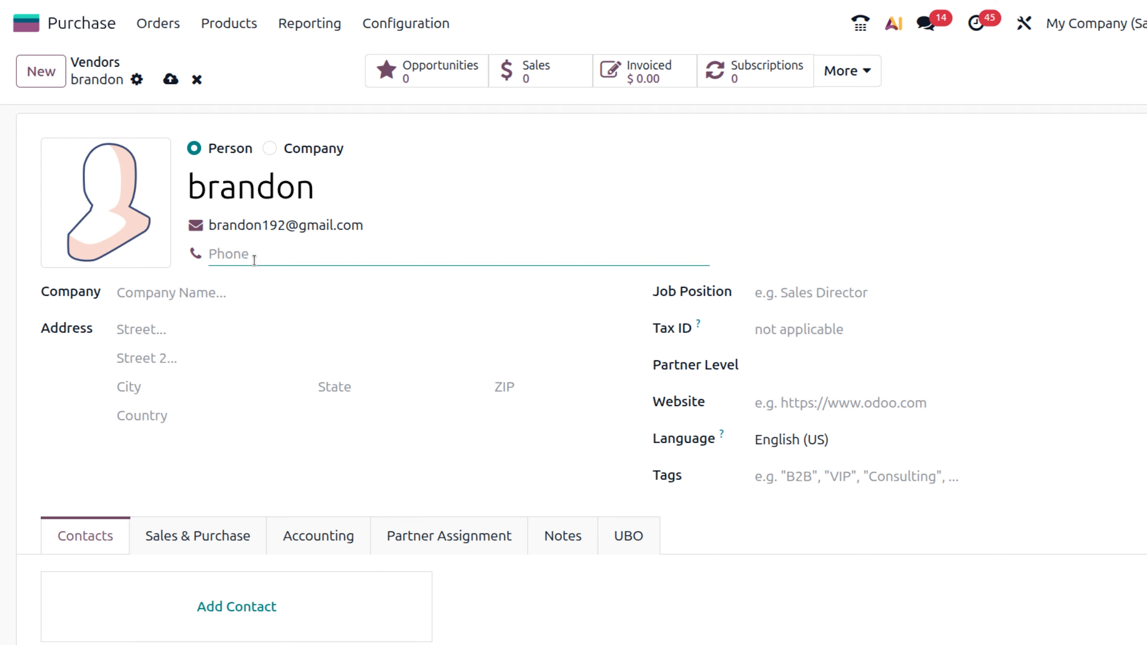
click(217, 296)
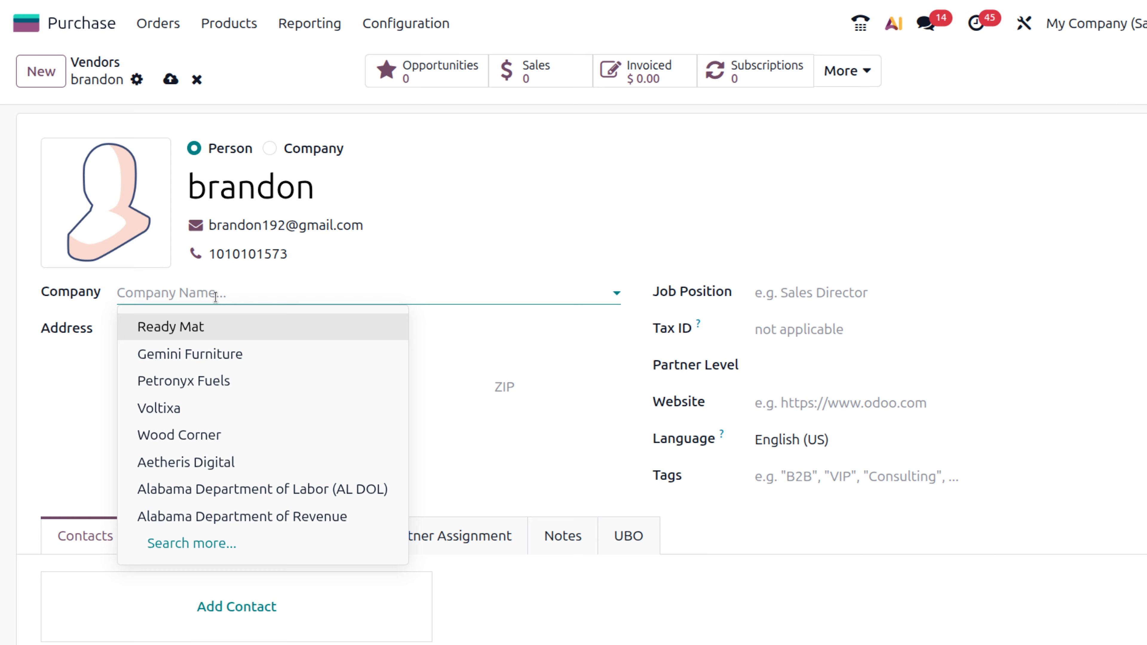
- Choose Gemini Furniture as the contact's company
click(216, 355)
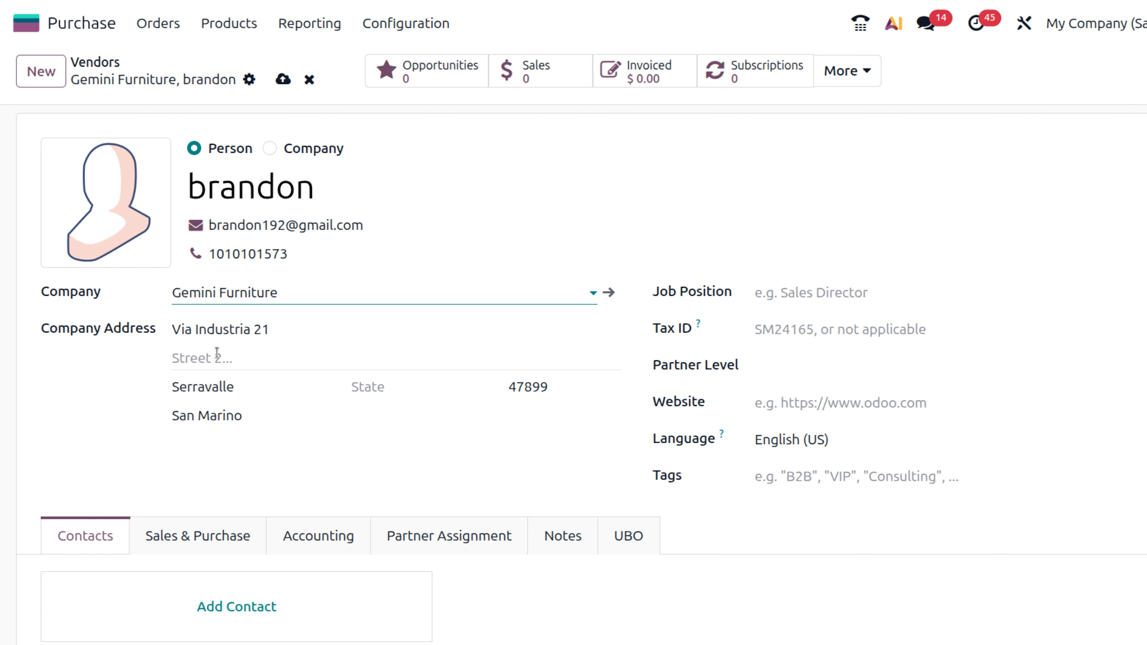
- Set the job position to 'sales rep' and create and save a new 'sales' tag
click(803, 296)
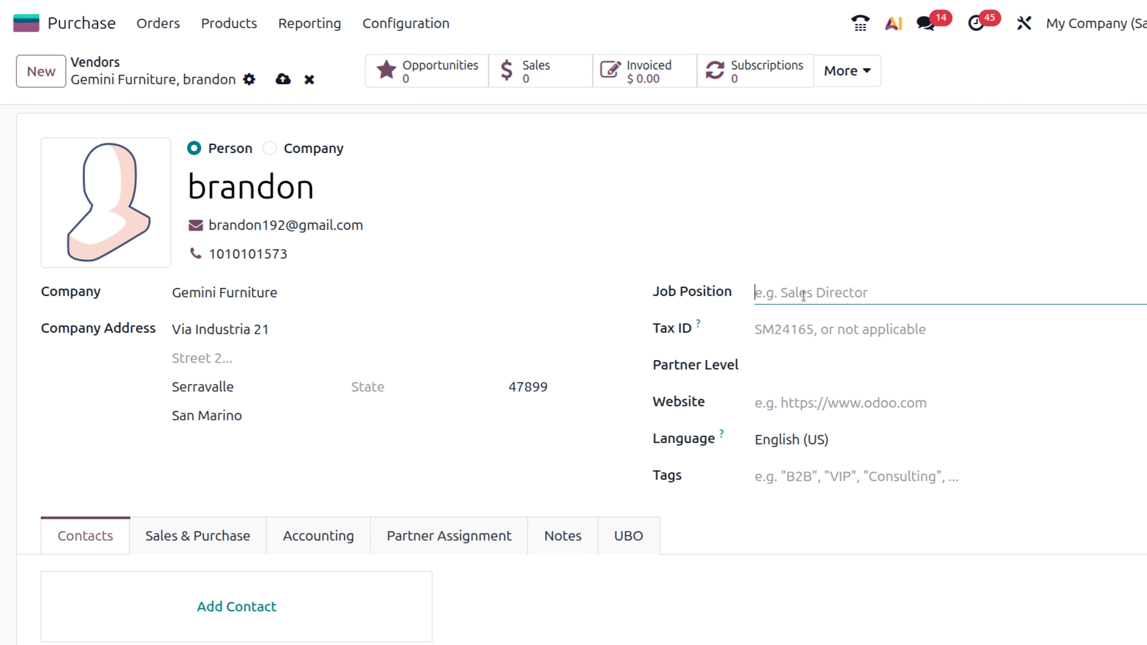
text(sal)
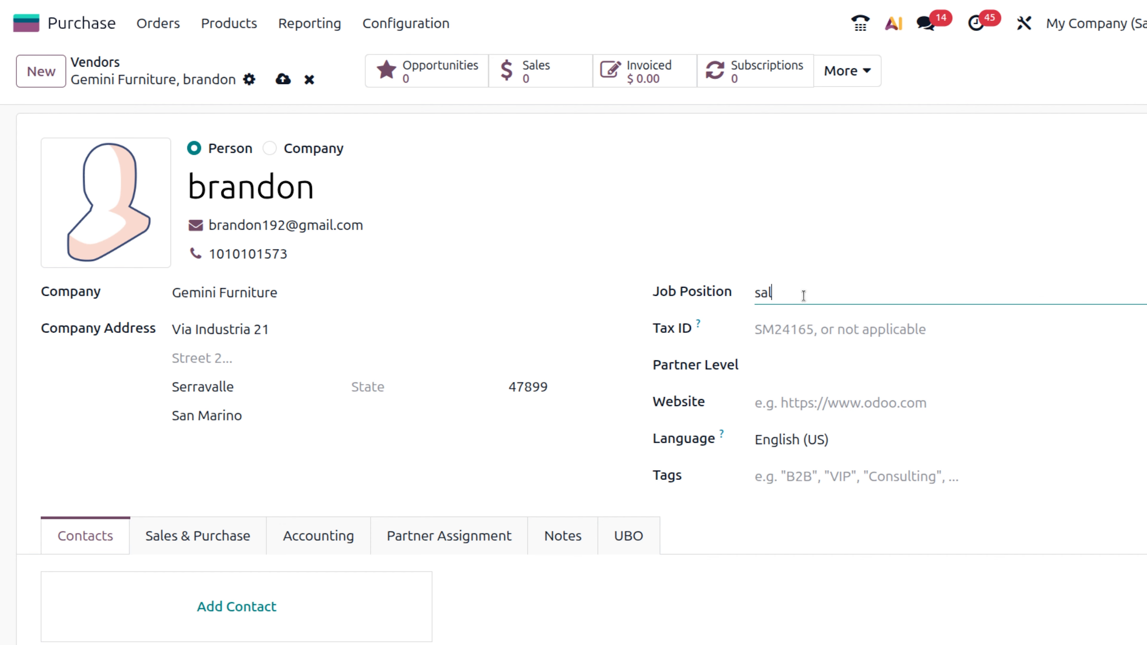
text(es rep)
click(794, 476)
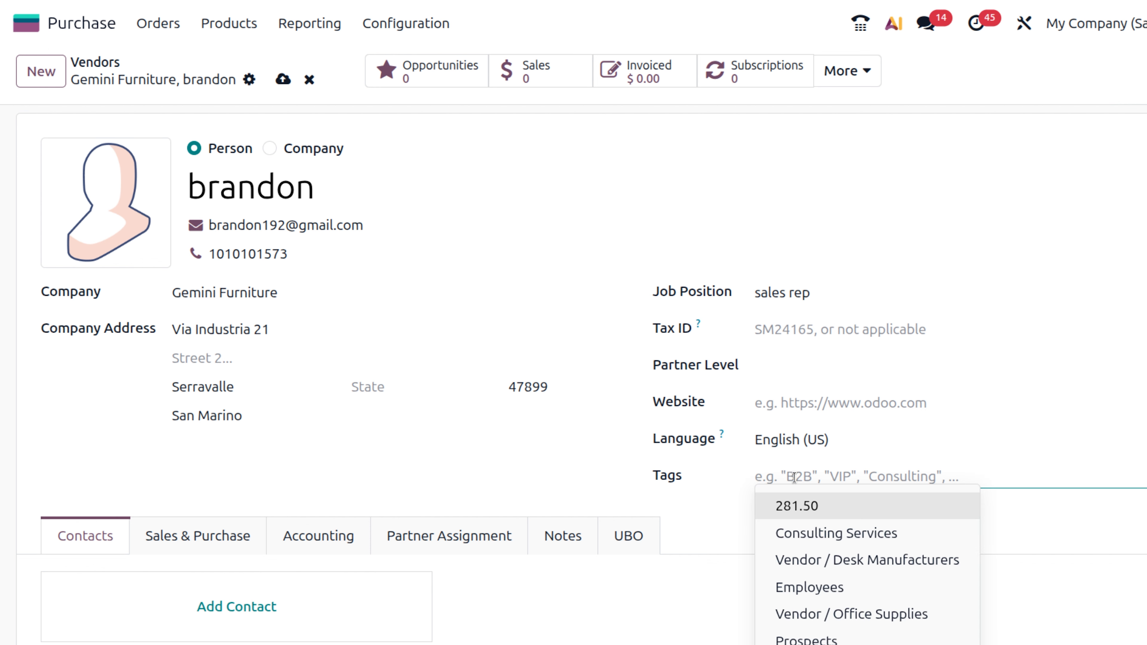
text(sal)
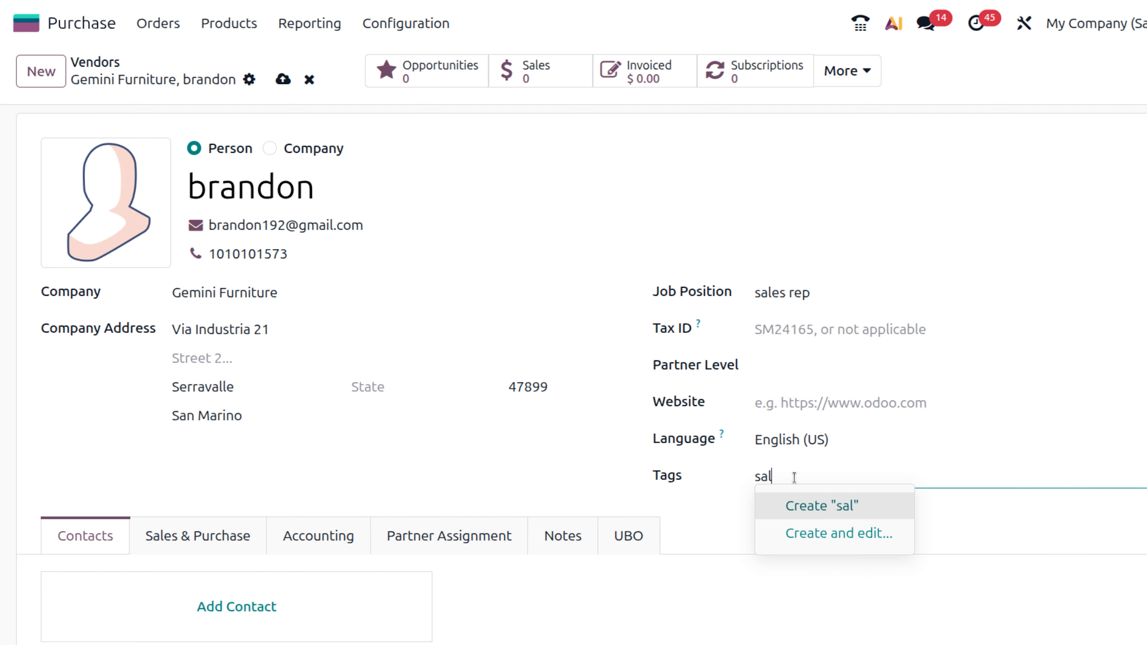
text(es)
click(821, 533)
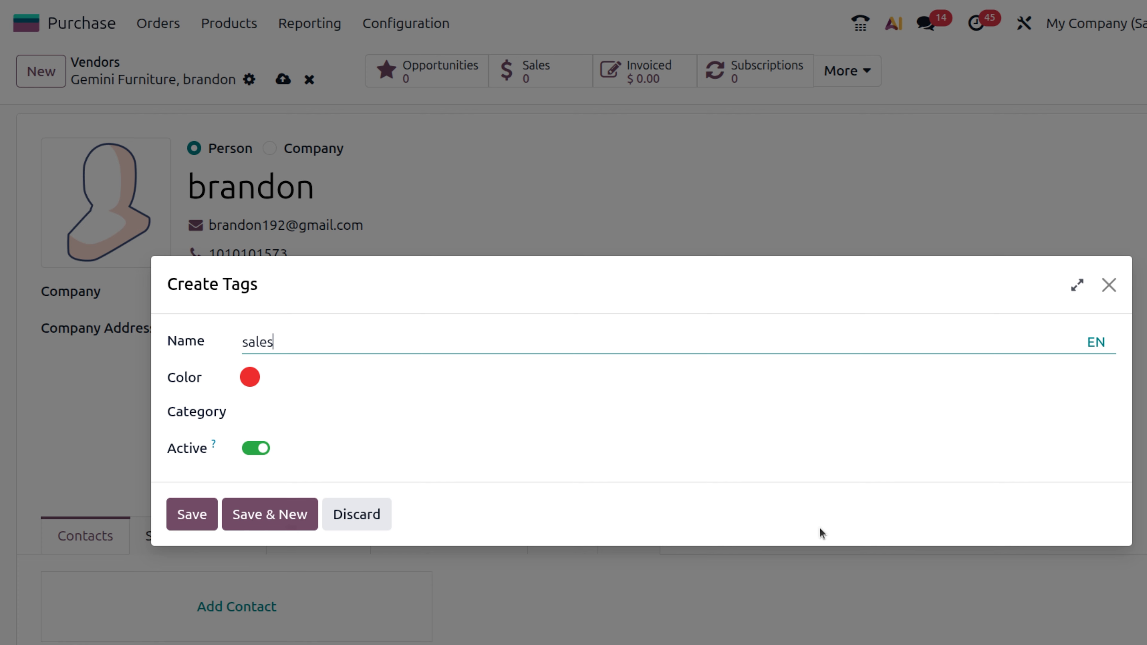
click(208, 517)
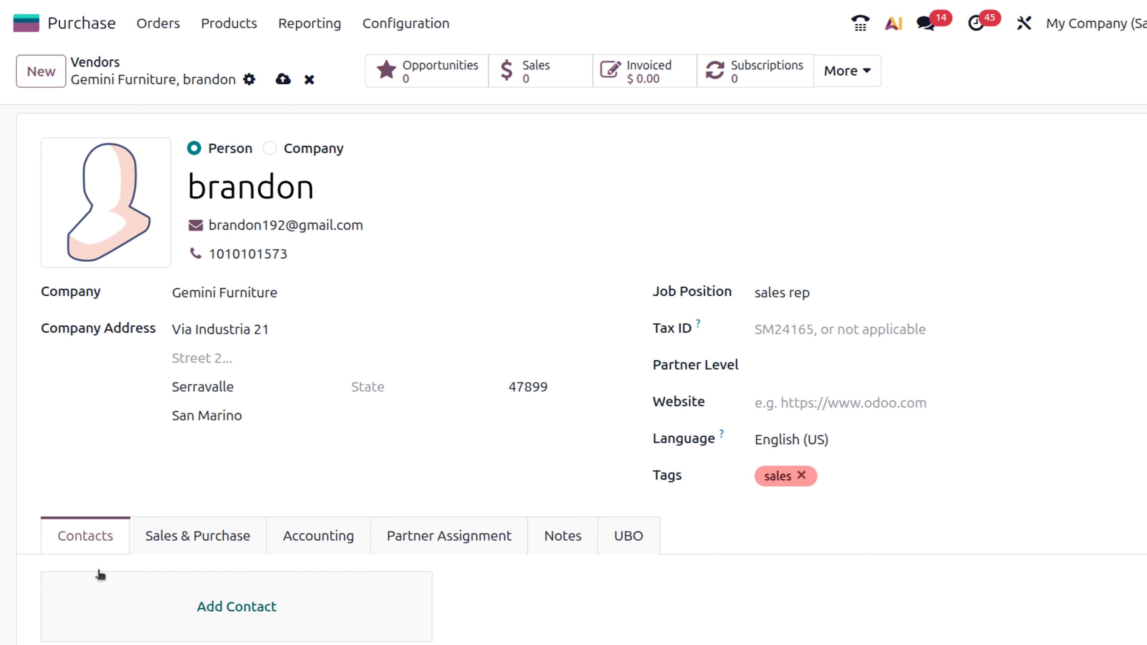
- Review the Sales & Purchase tab: salesperson, Default (USD) pricelist, Local Delivery, RFQ grouping
click(194, 534)
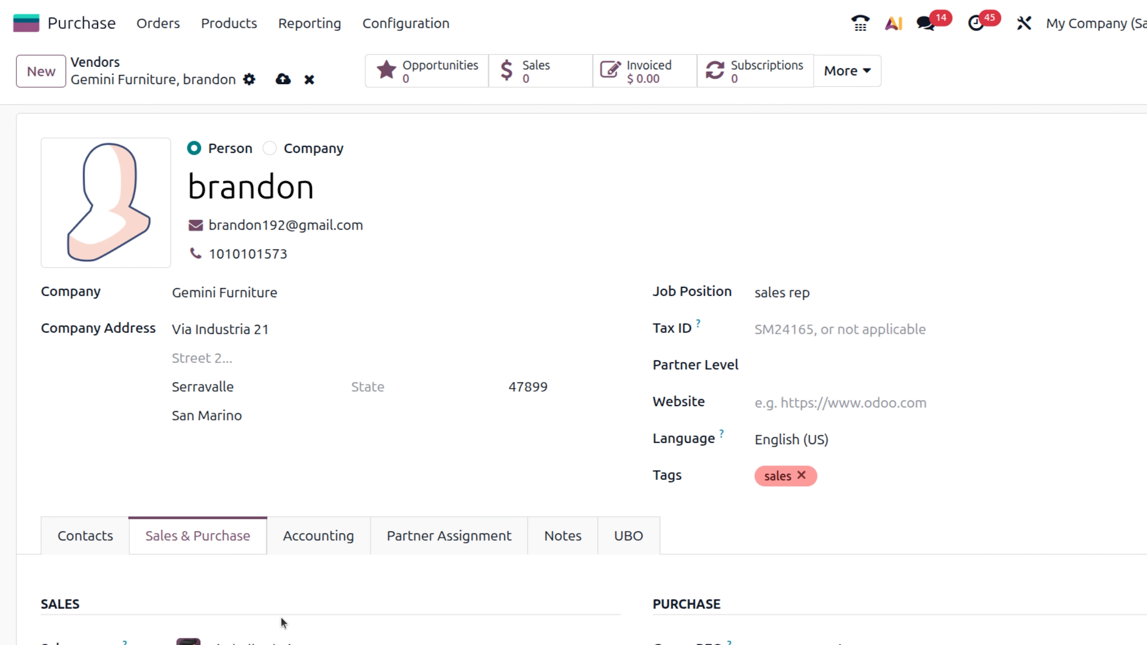
scroll(281, 622, down, 2)
scroll(283, 623, down, 8)
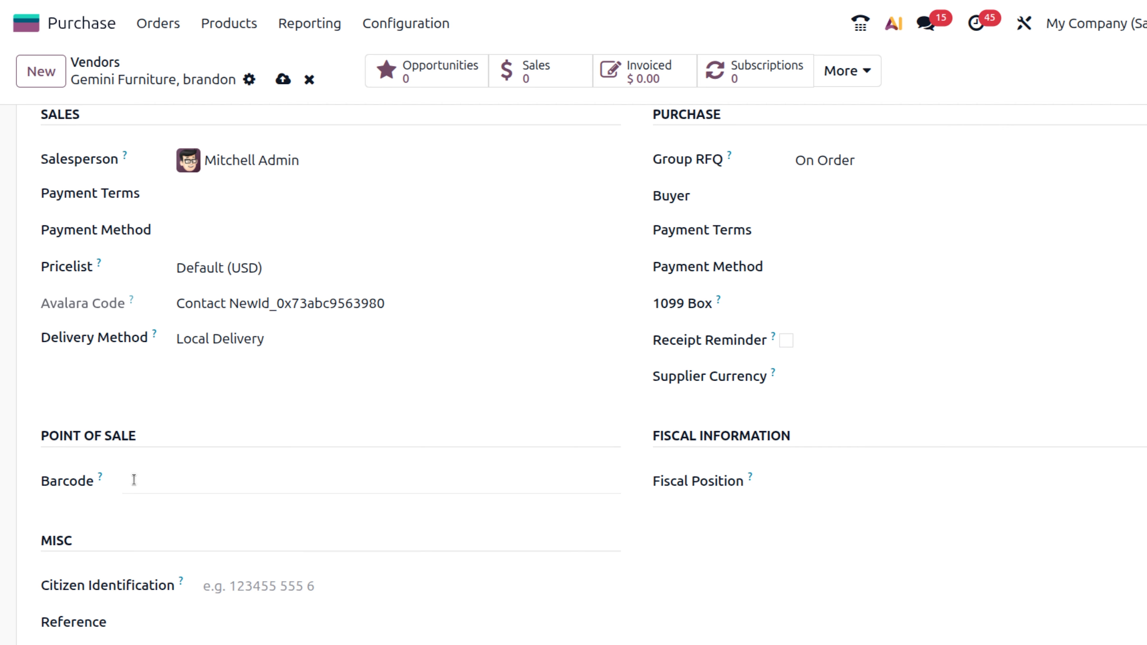
scroll(133, 479, down, 5)
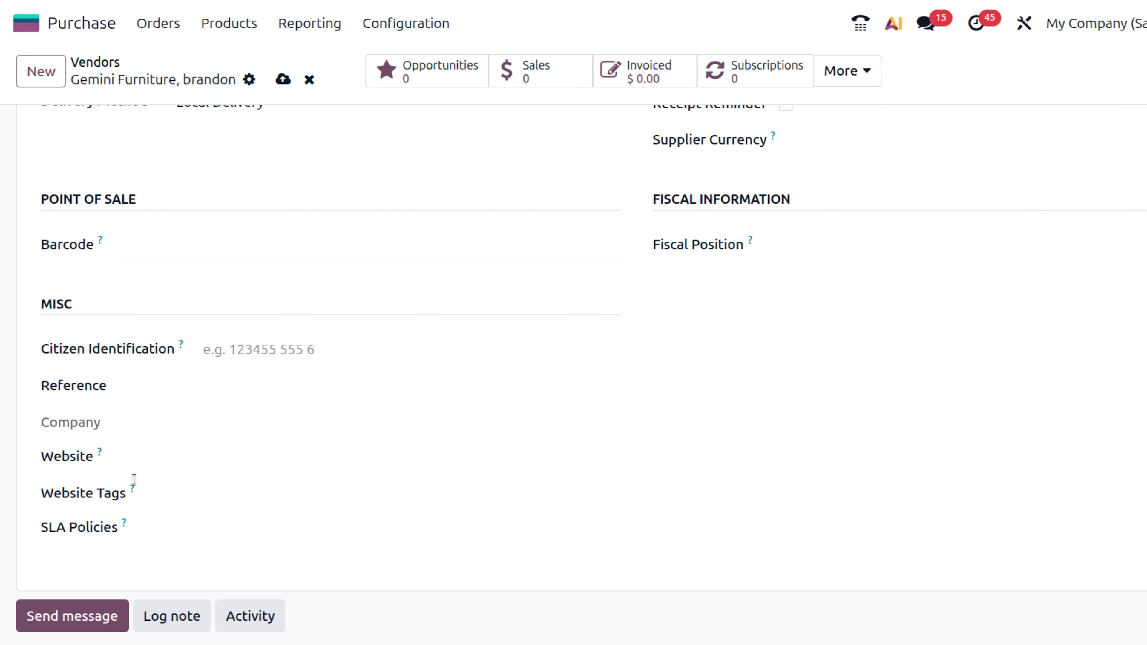
mouse_move(134, 481)
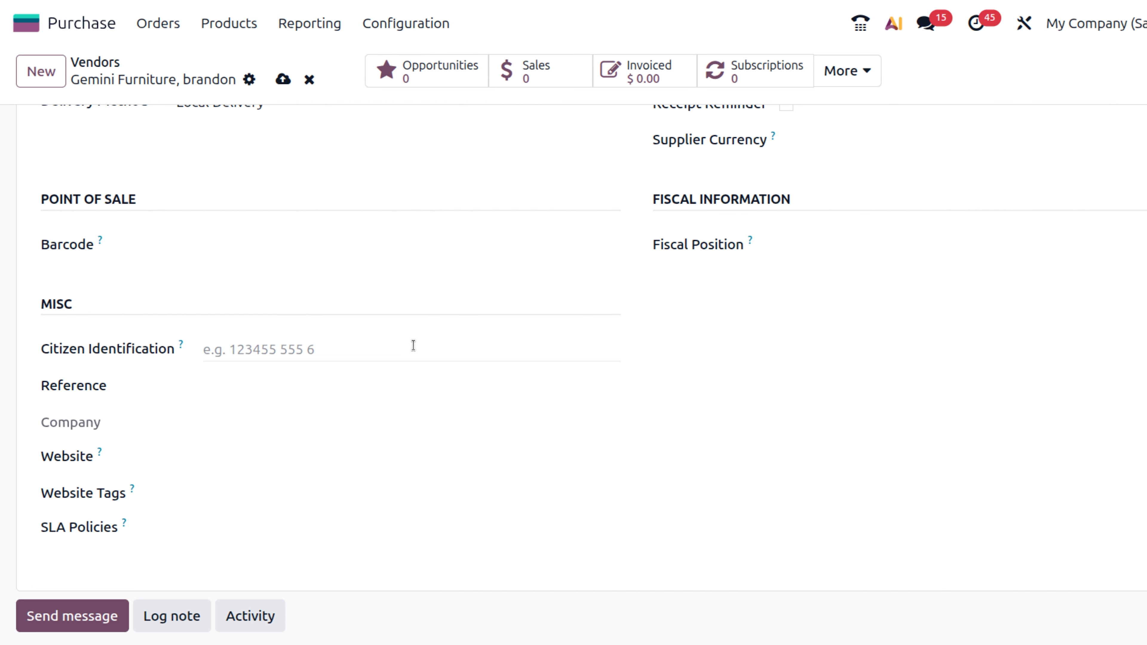
scroll(412, 345, up, 10)
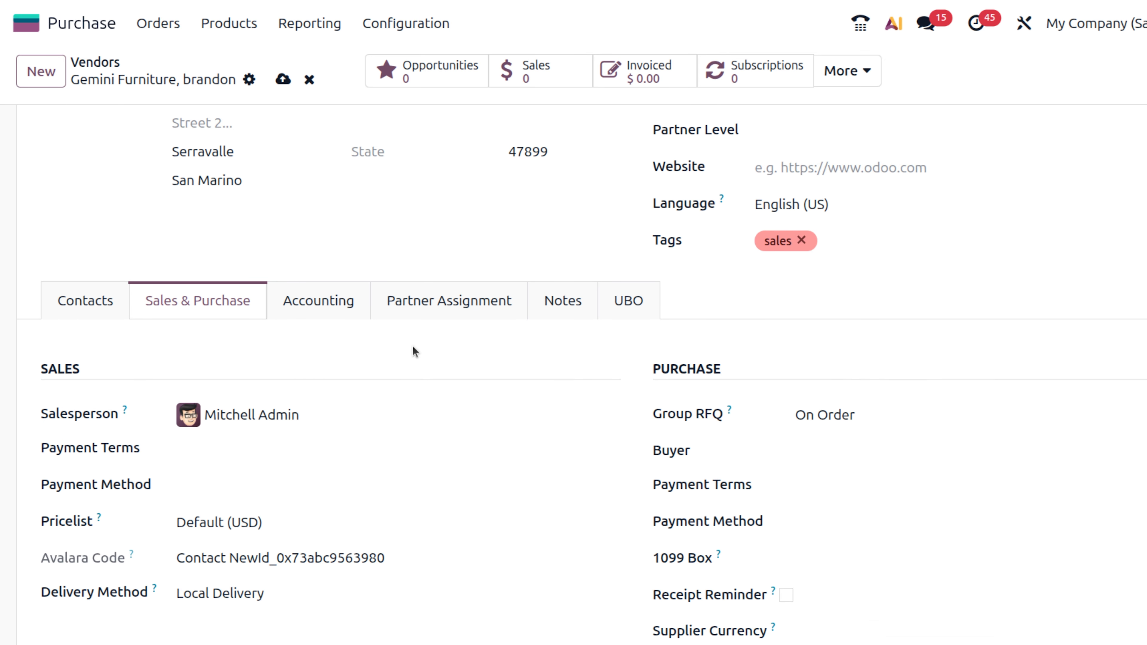
- Look through the Accounting, Partner Assignment, Notes and UBO tabs, ending on Contacts
click(323, 301)
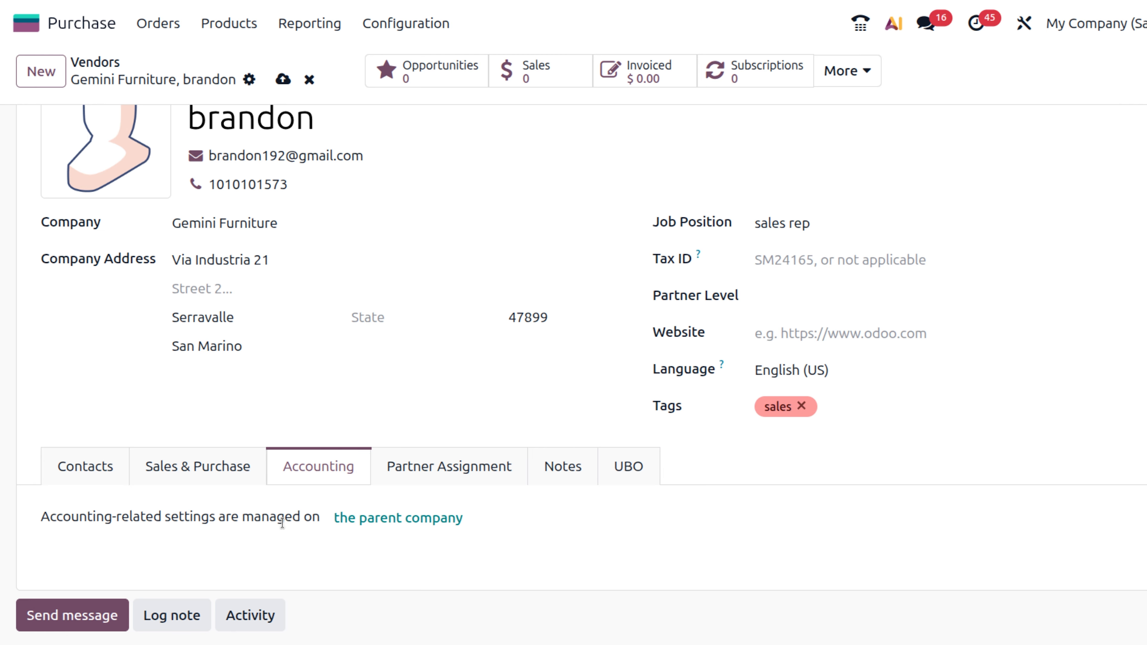
click(507, 474)
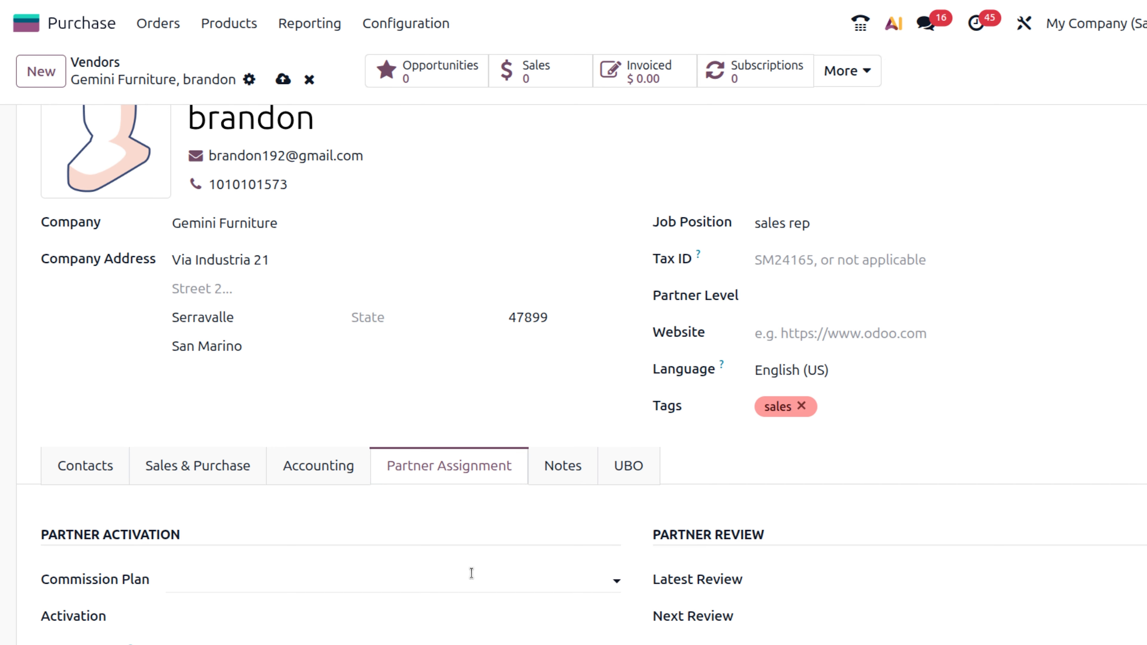
scroll(471, 573, down, 5)
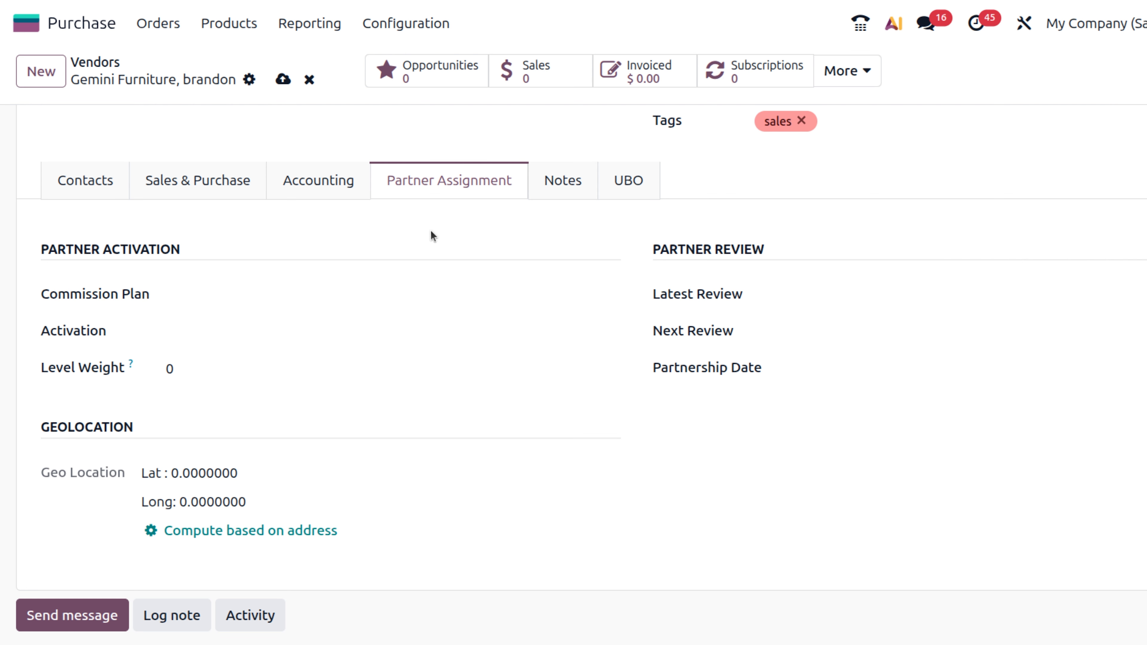
click(560, 190)
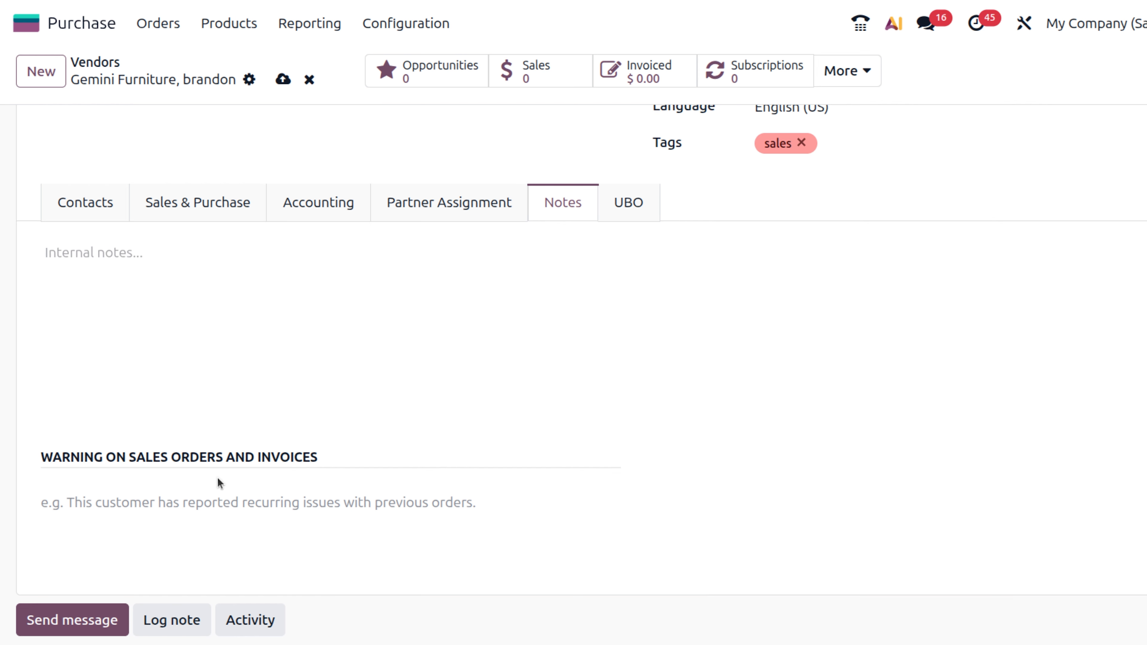
scroll(216, 477, up, 7)
scroll(217, 477, down, 3)
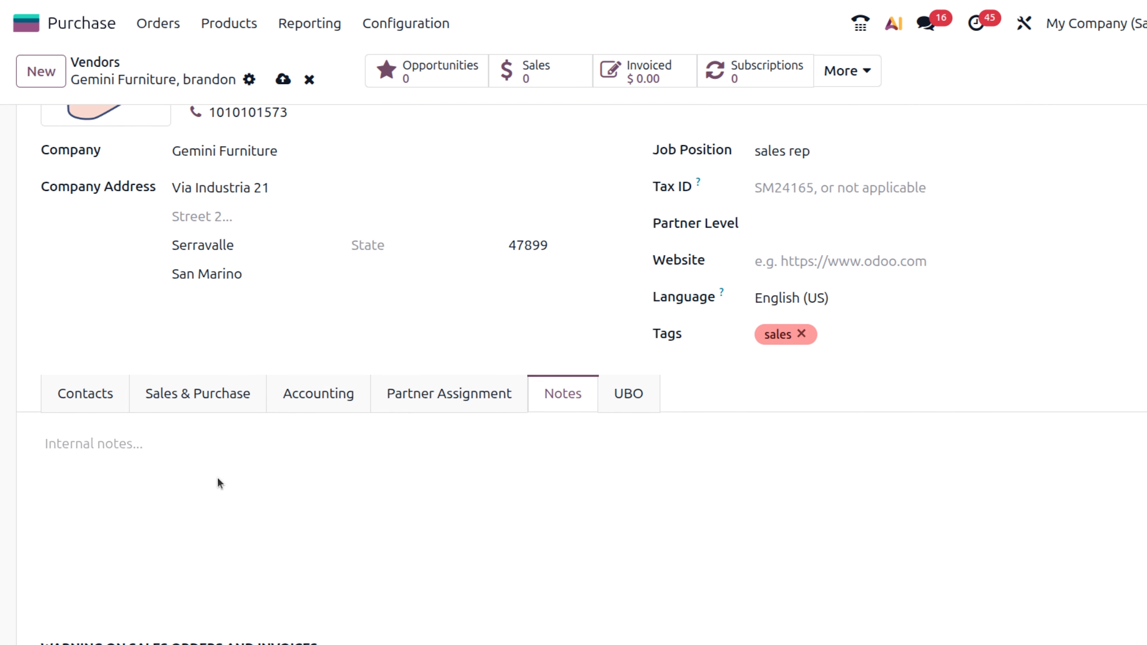
click(644, 388)
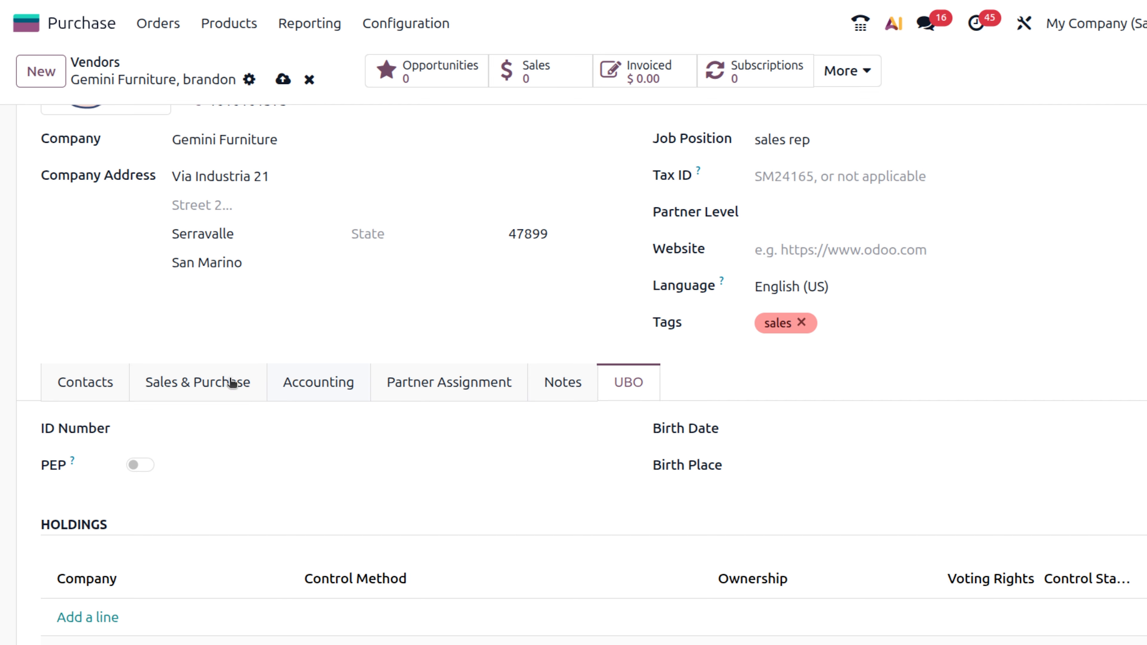
click(93, 384)
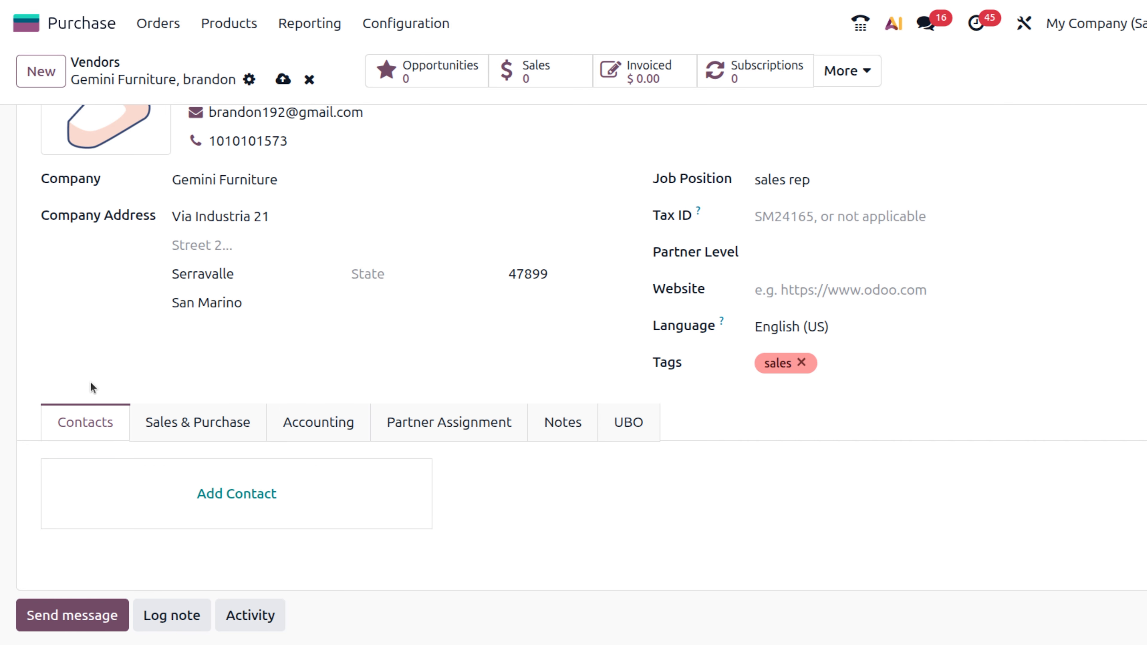
- Add a Contact-type child with the person's name and e-mail, then Save & Close
click(252, 500)
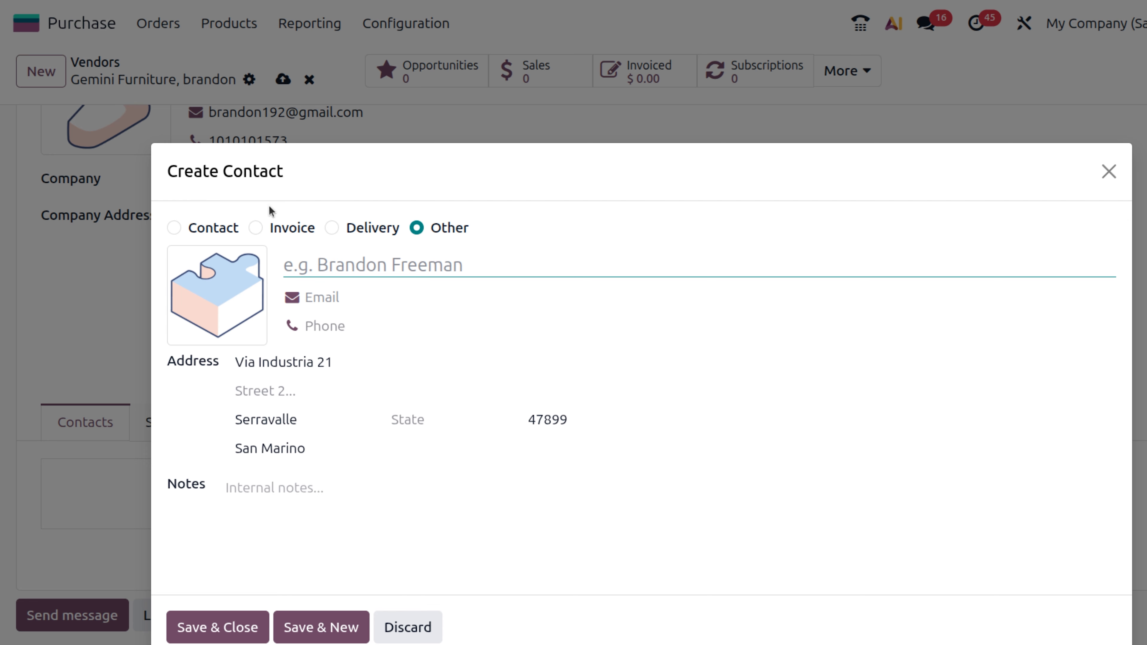
click(173, 229)
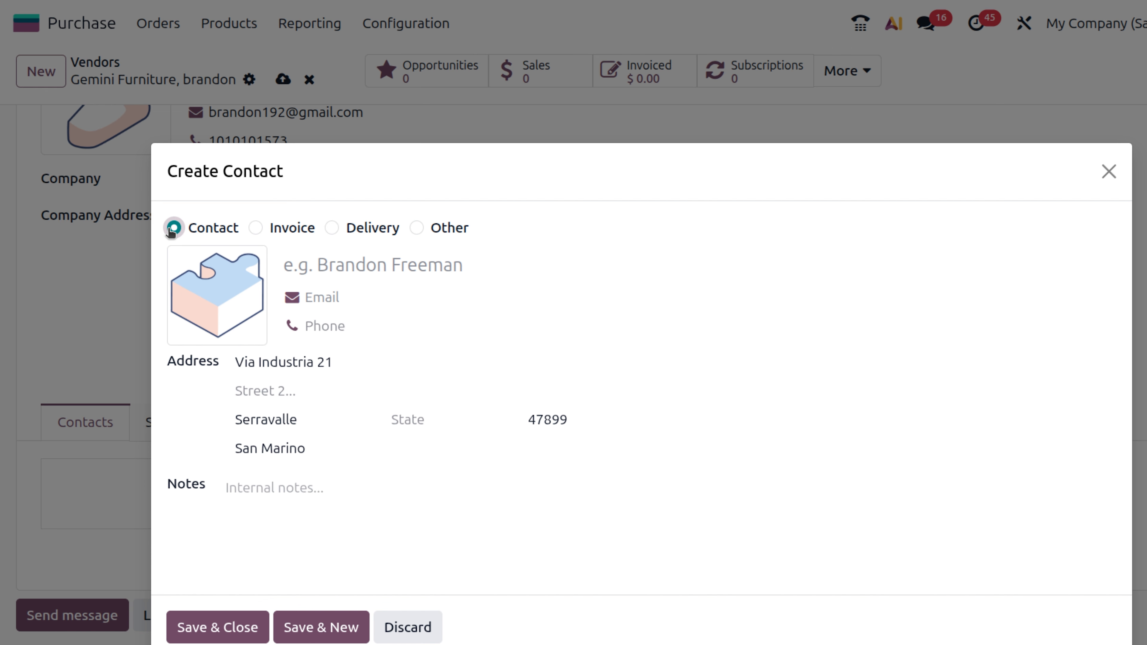
click(362, 269)
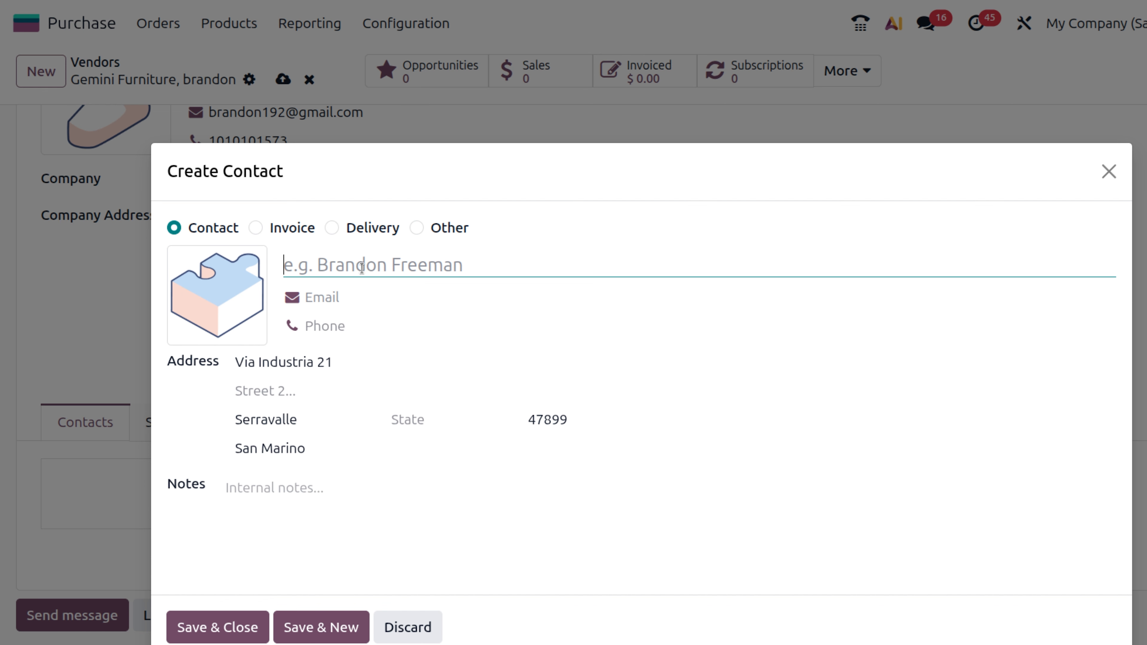
text(d)
key(BackSpace)
text(brandon)
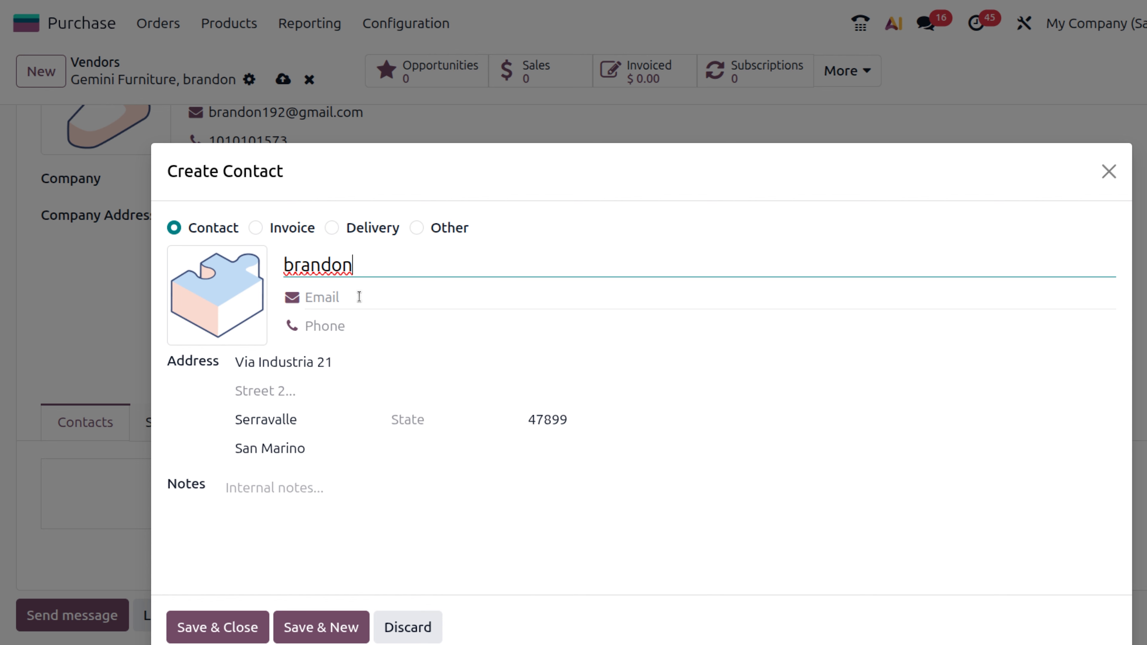
click(358, 299)
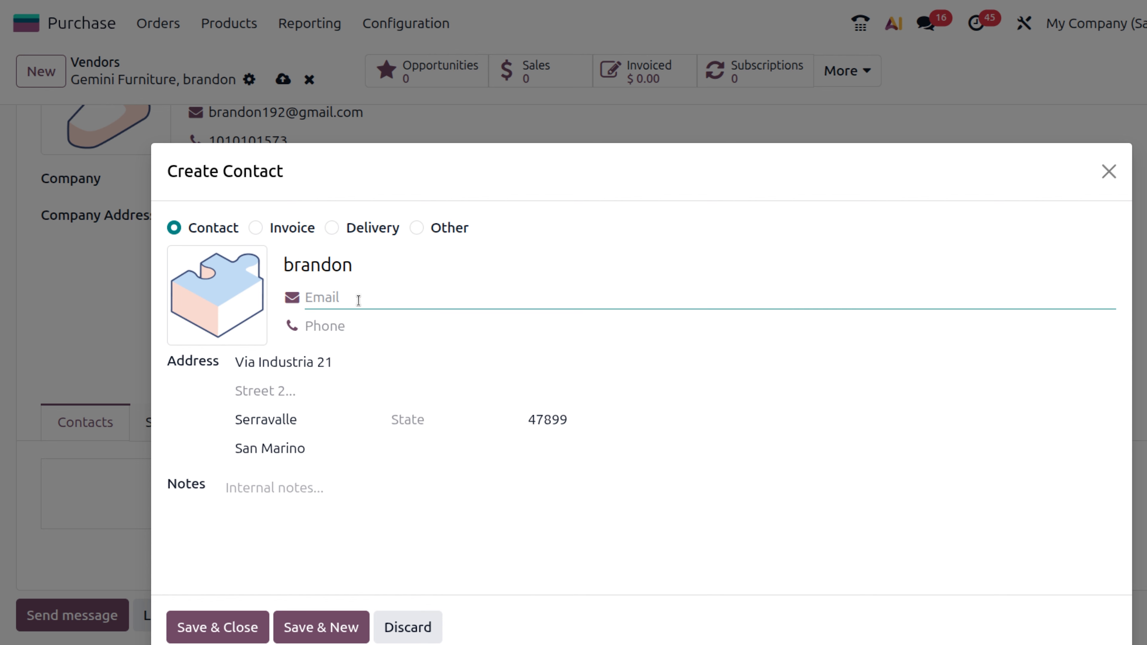
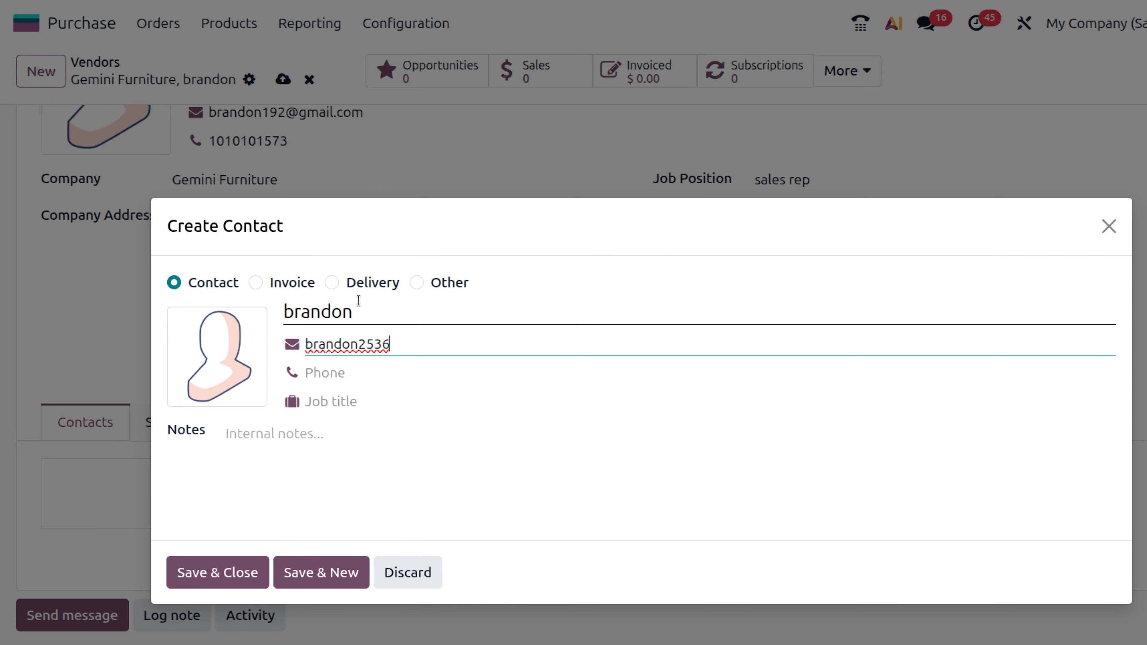
click(331, 373)
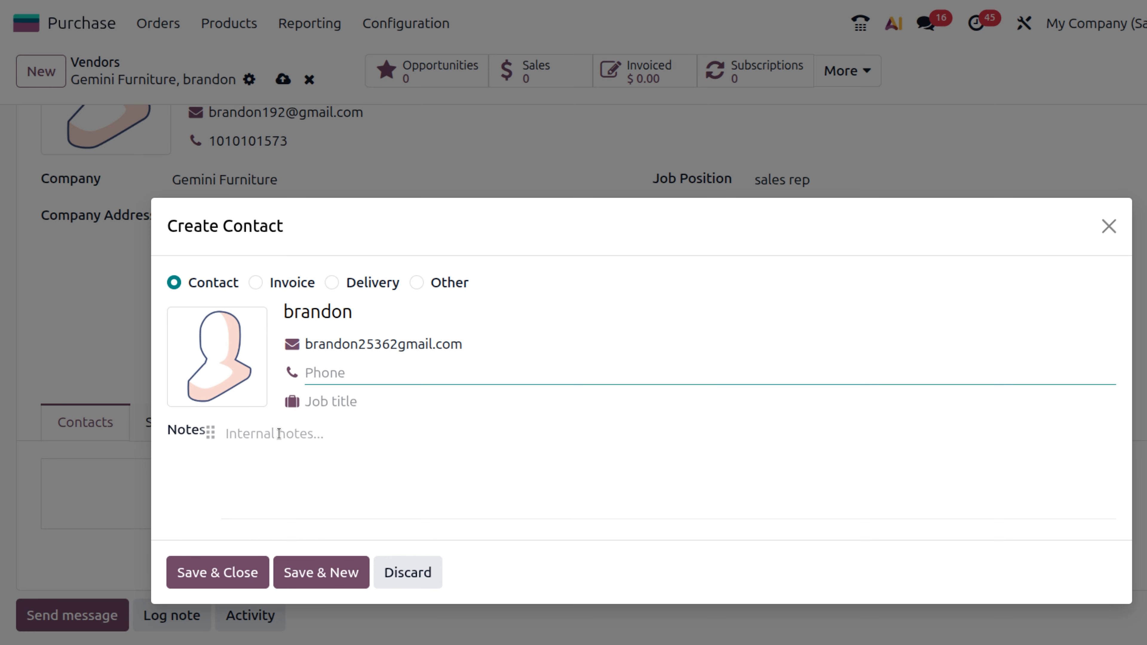
click(246, 576)
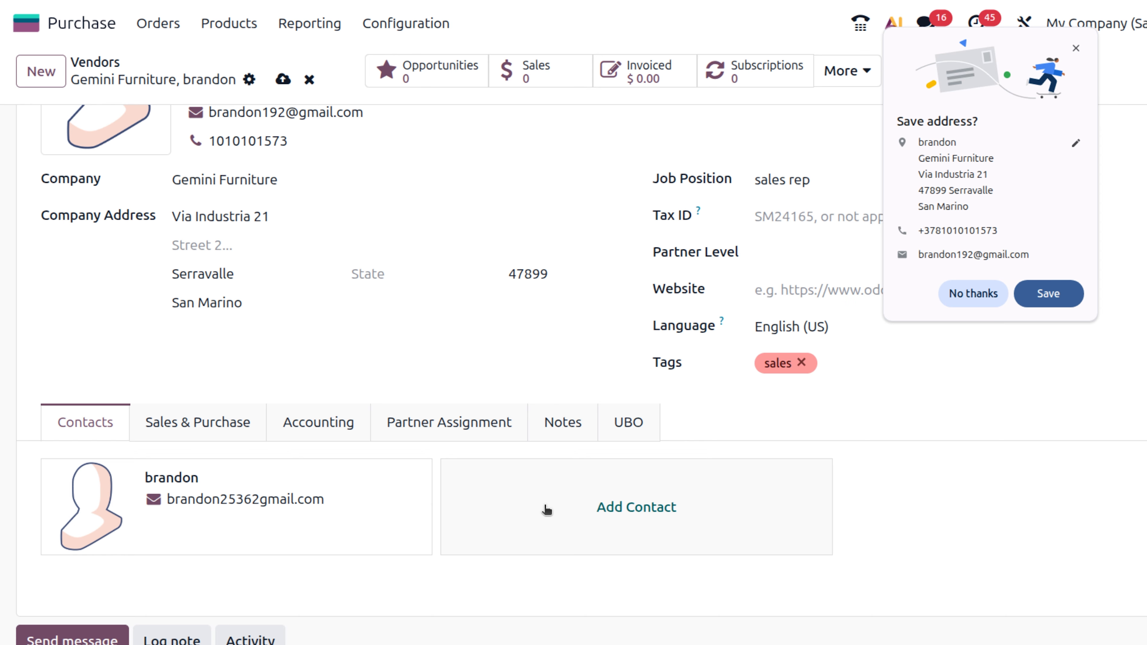
- Decline the browser's save-address offer, cancel an extra contact form, and scroll to the top
click(991, 290)
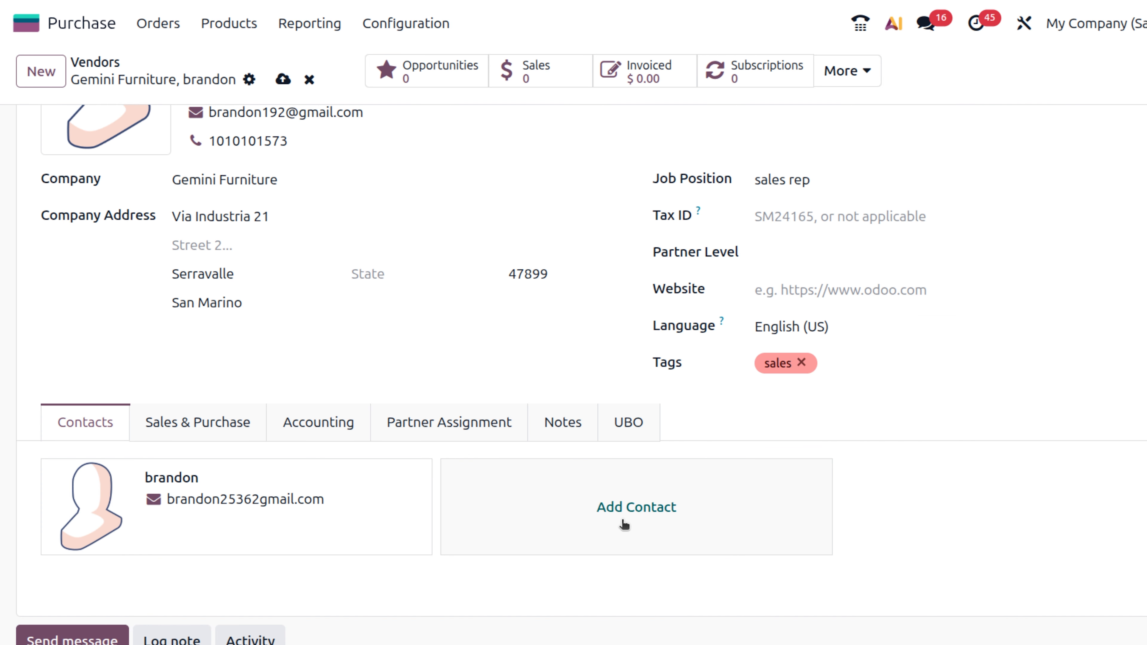
click(627, 506)
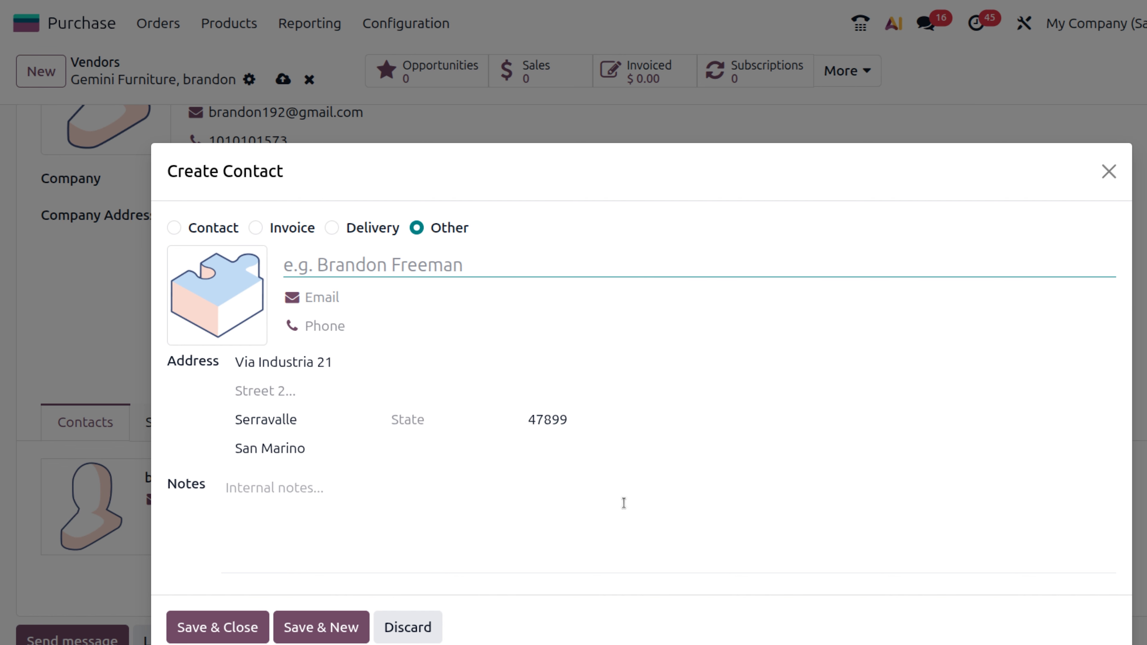
click(1108, 172)
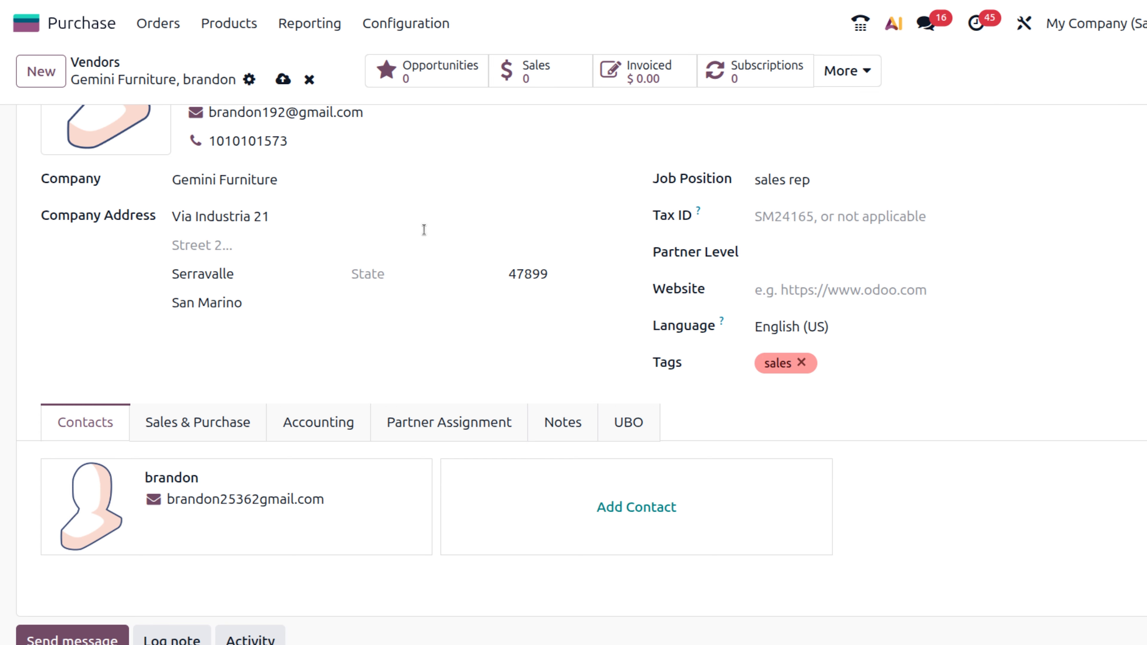
scroll(422, 180, up, 3)
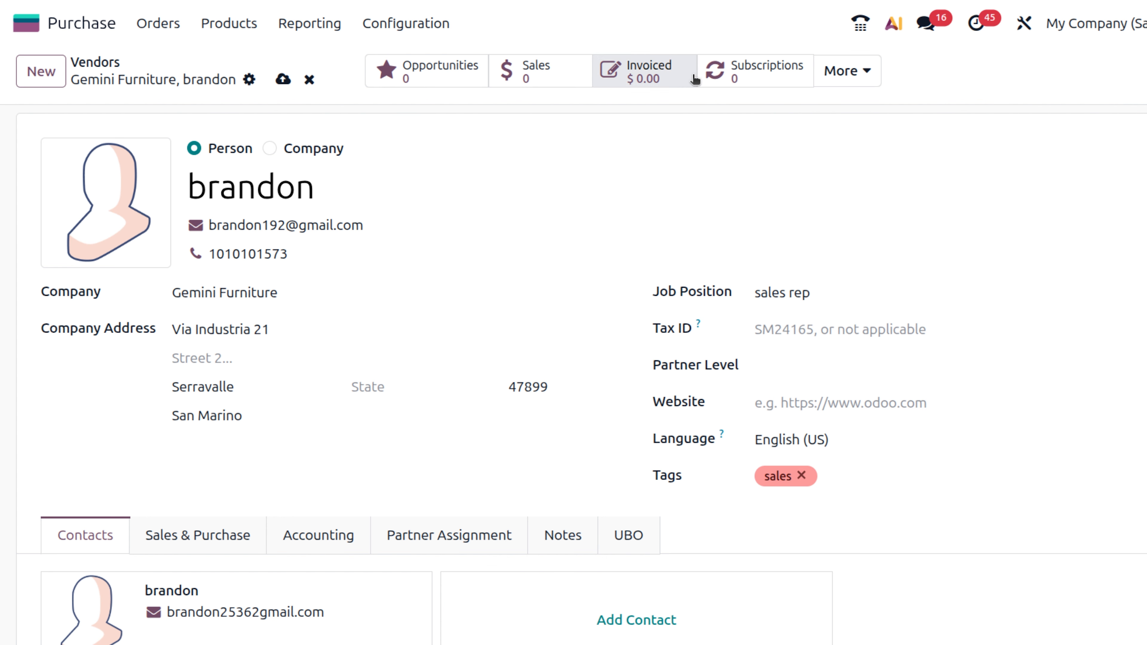
- Check the vendor's related-record counts, then save the Gemini Furniture vendor with its child contact
click(829, 74)
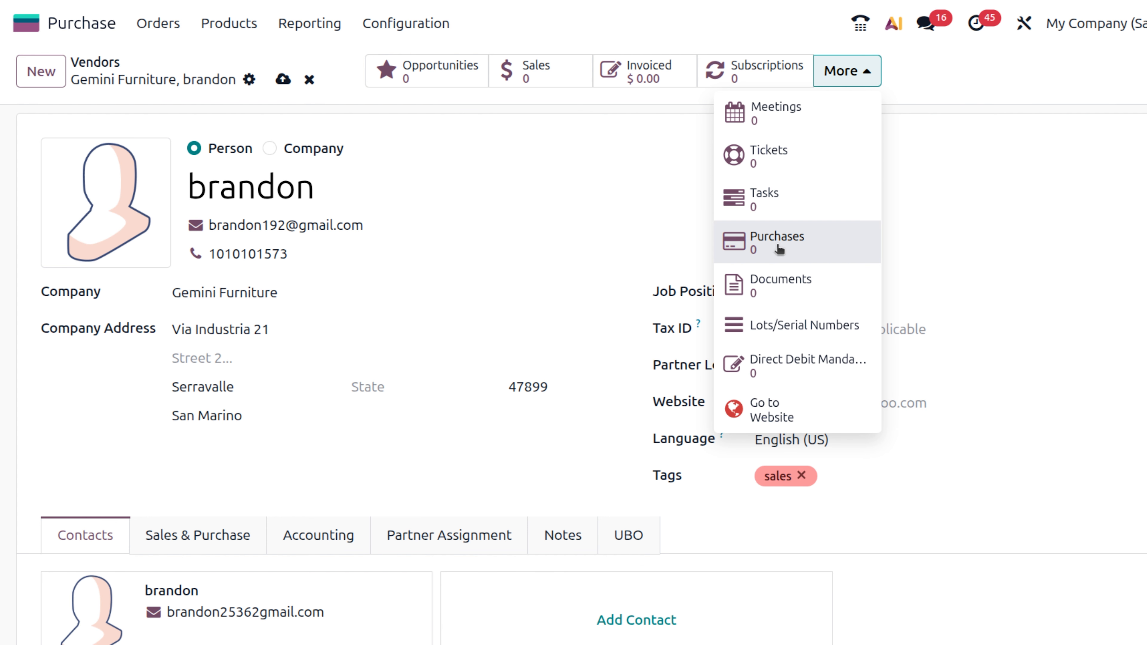
click(283, 79)
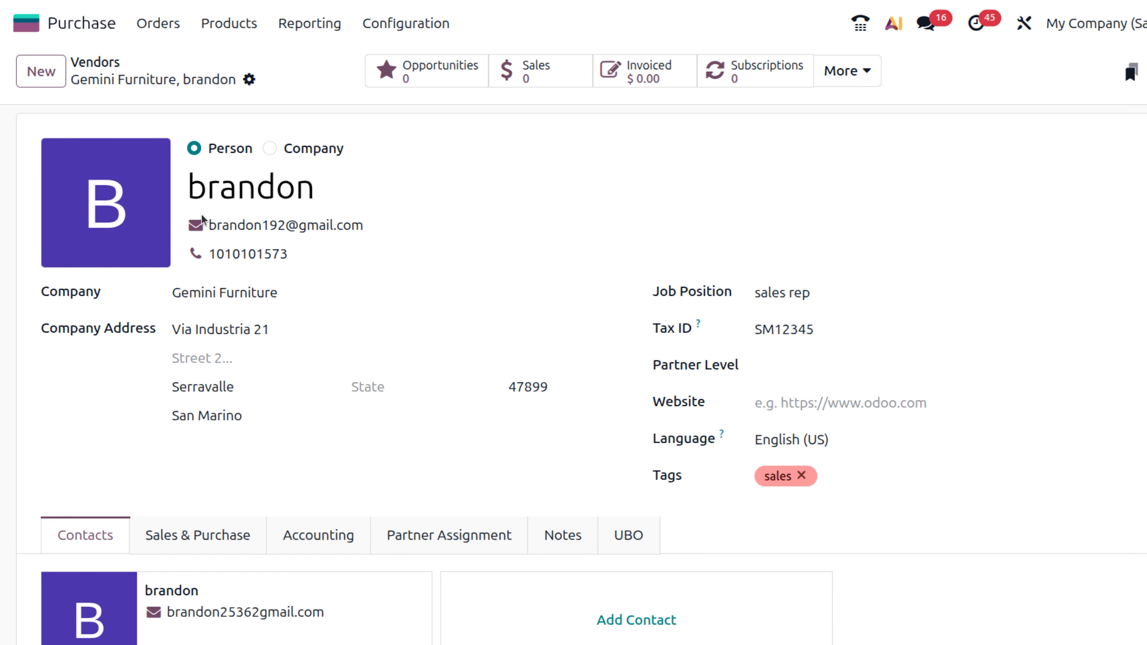
- Open the Acoustic Bloc Screens product and show its Purchase tab vendor list
click(241, 34)
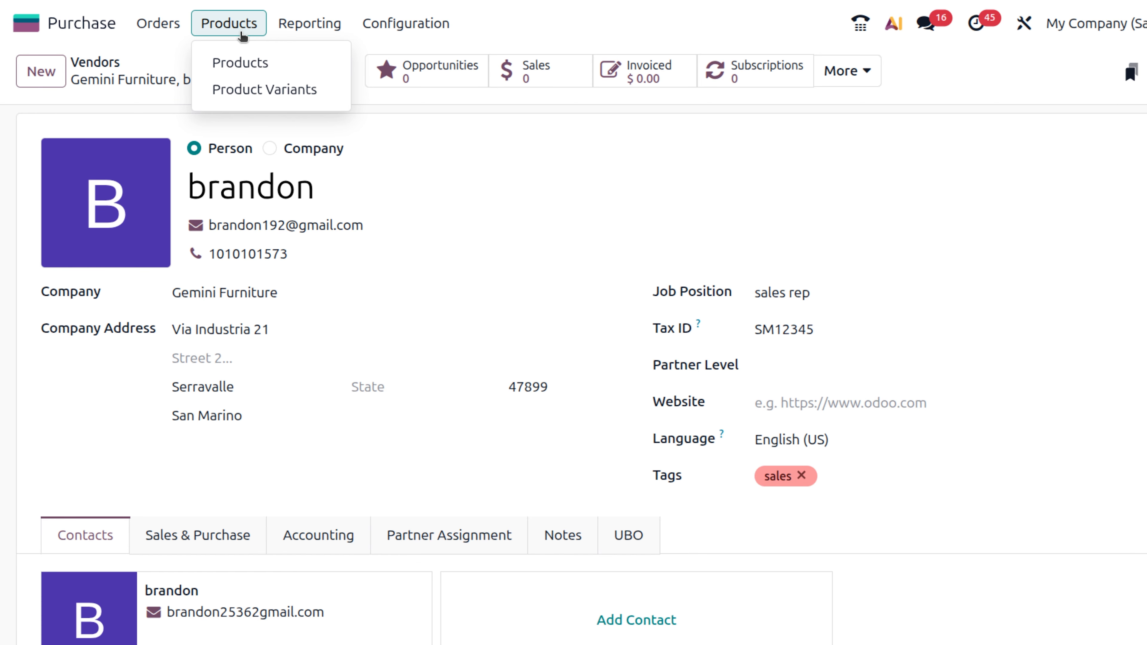
click(238, 60)
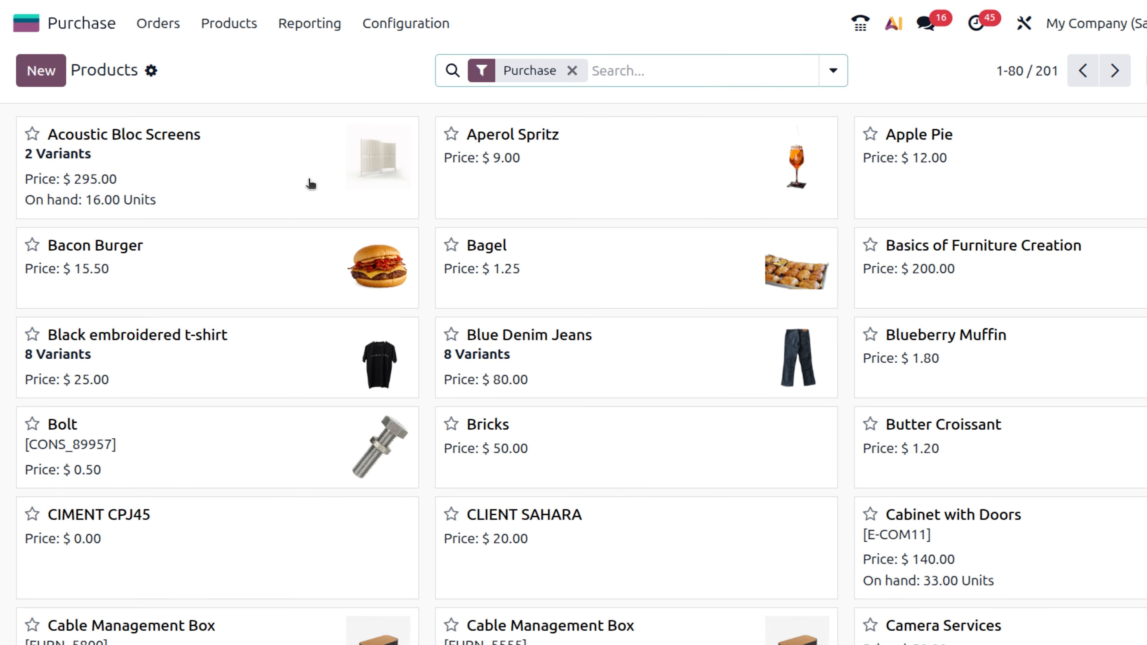
click(311, 184)
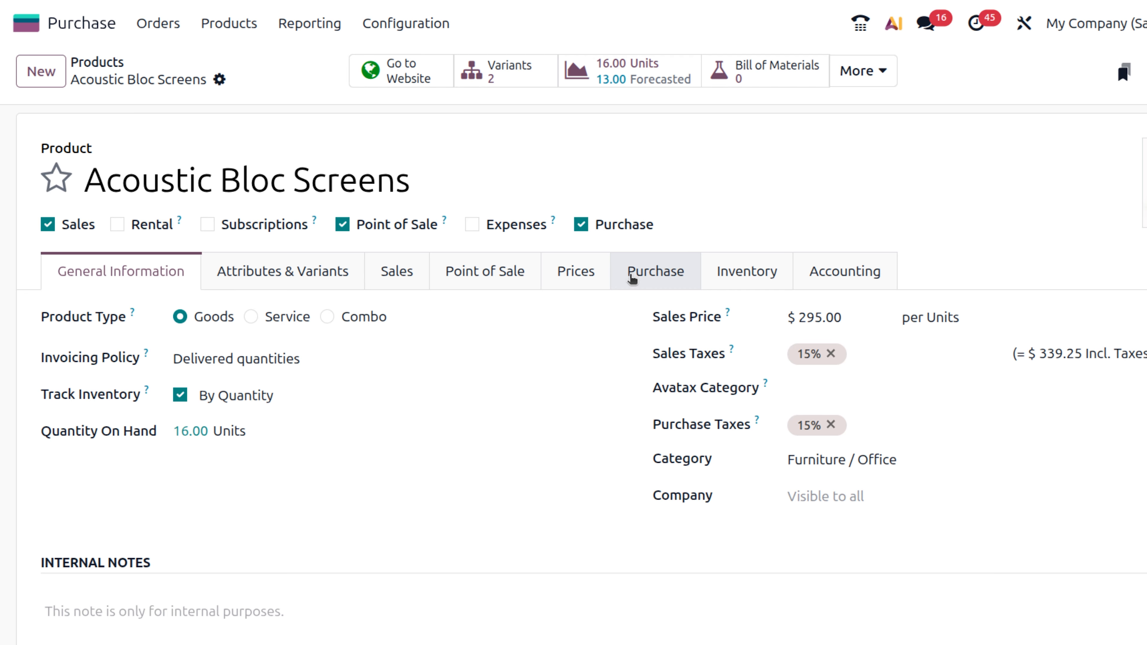
click(632, 279)
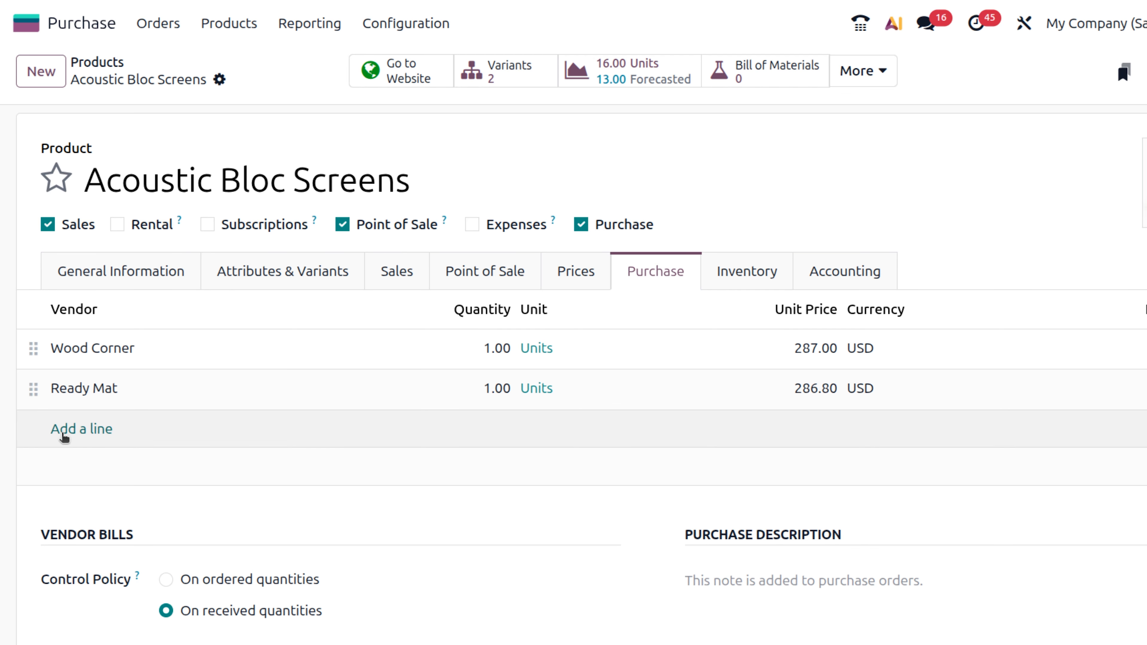
- Add the Gemini Furniture contact as a new vendor line at 0.00 USD and save the product
click(64, 432)
click(62, 433)
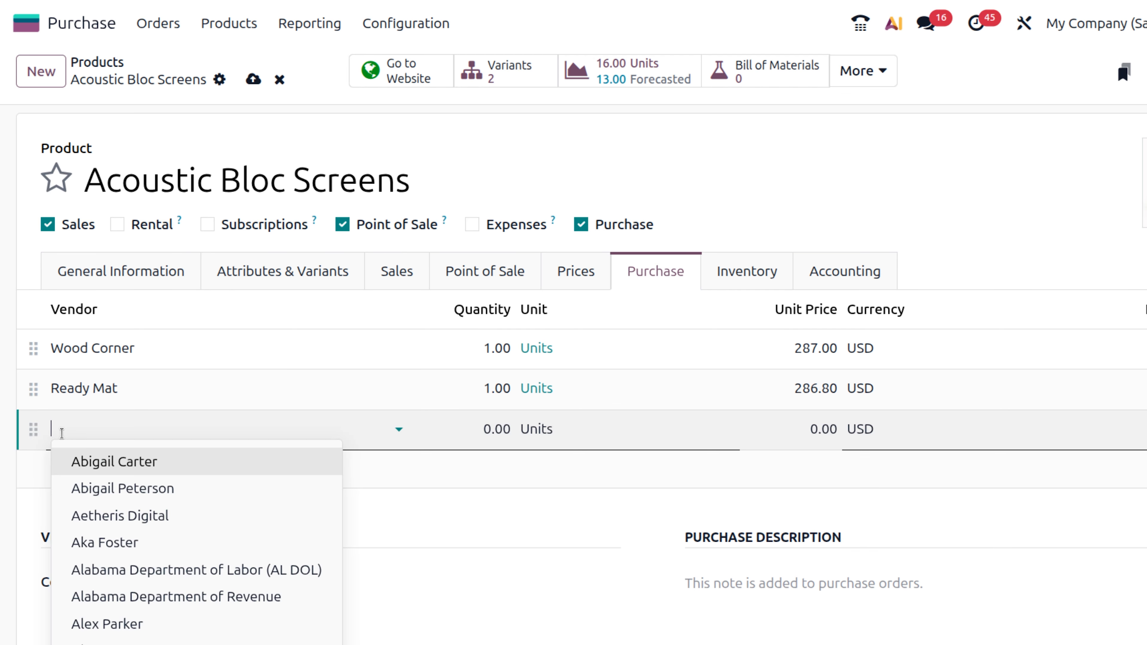
text(bra)
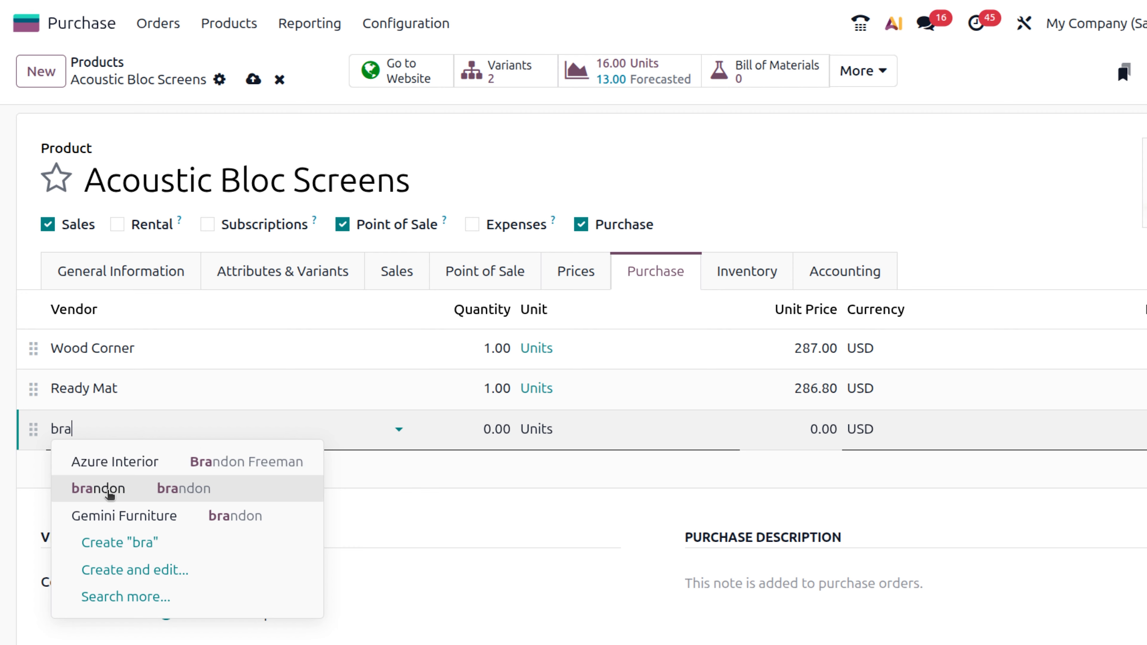
key(Escape)
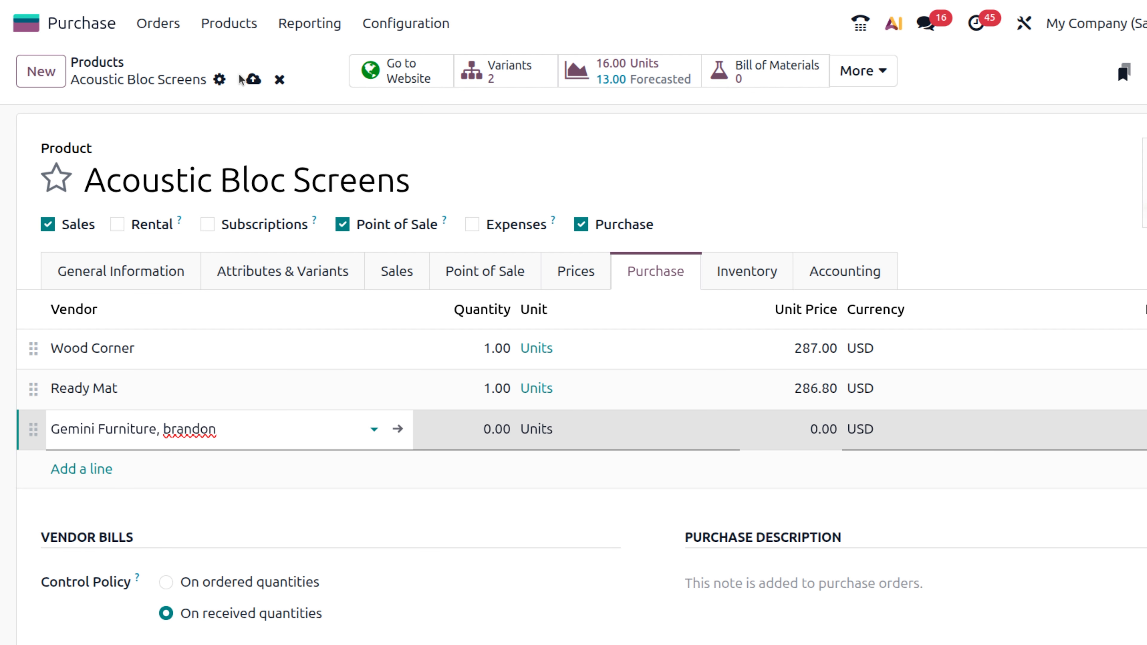
click(260, 88)
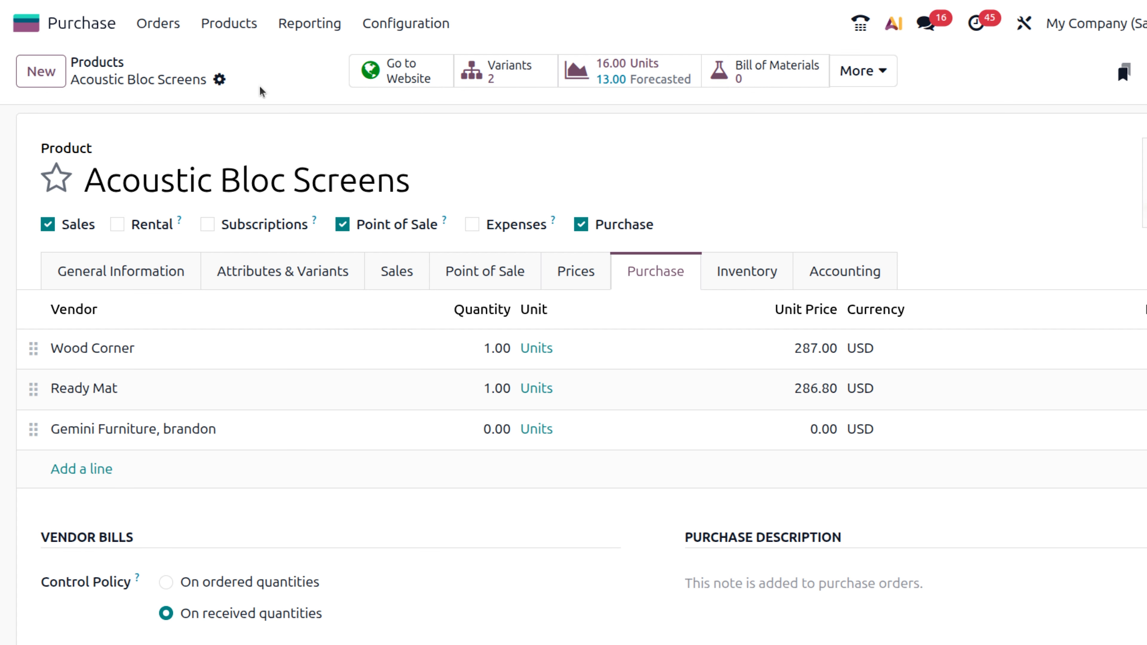